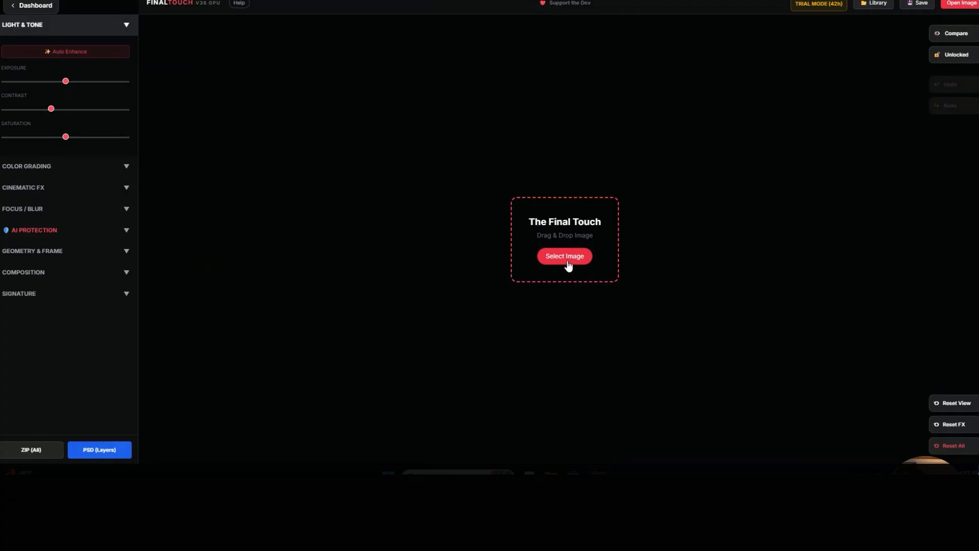
- Look over the saved projects in the library and return to the empty canvas
click(881, 5)
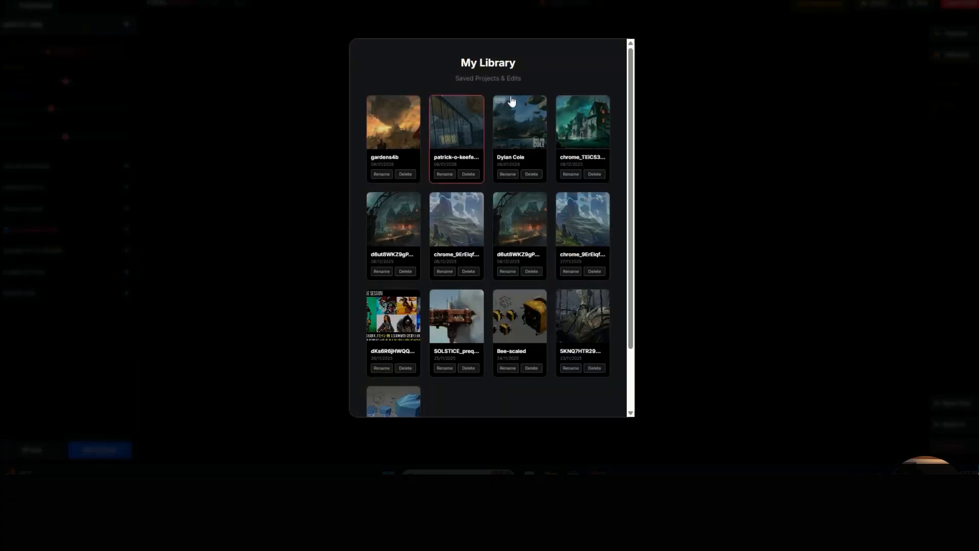
click(782, 287)
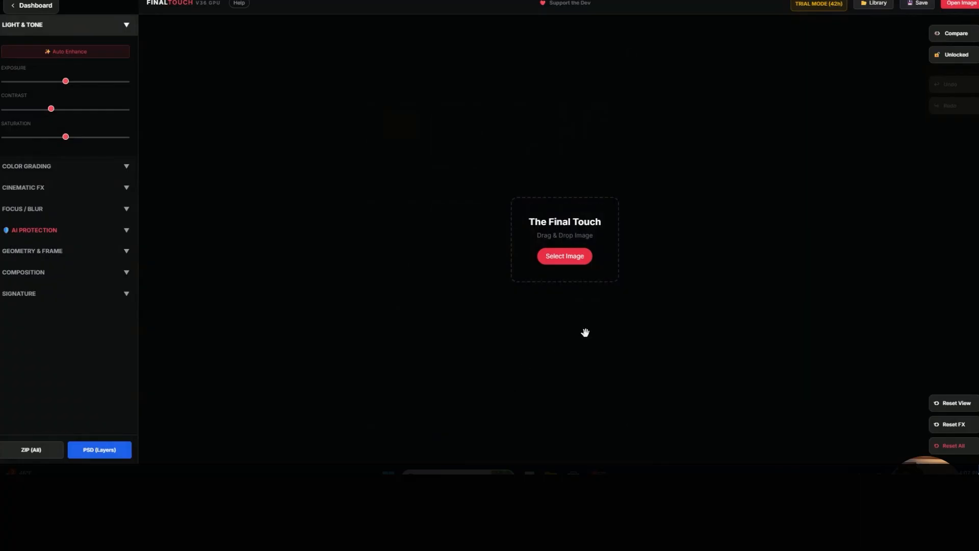
- Start selecting an image from disk and browse to the rebioetautres folder in Downloads
click(580, 257)
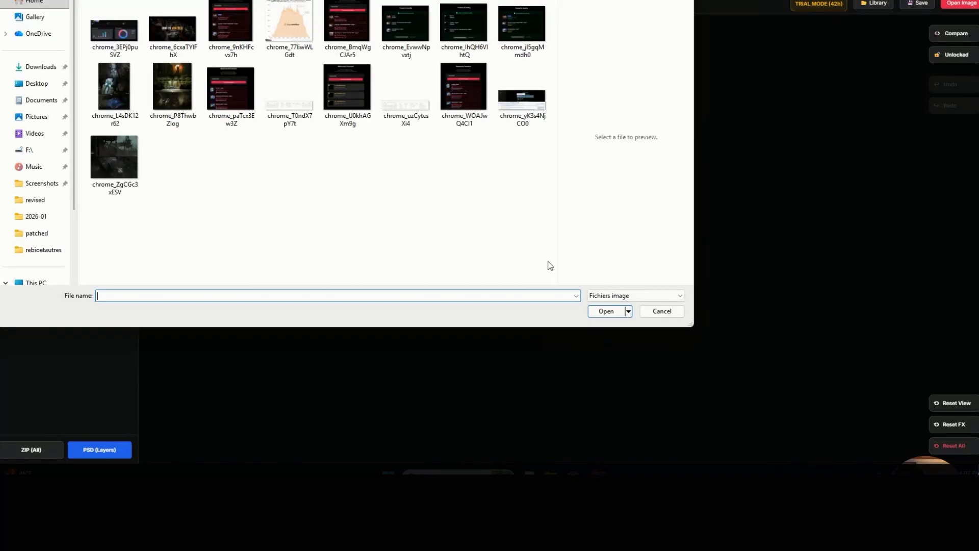
click(30, 72)
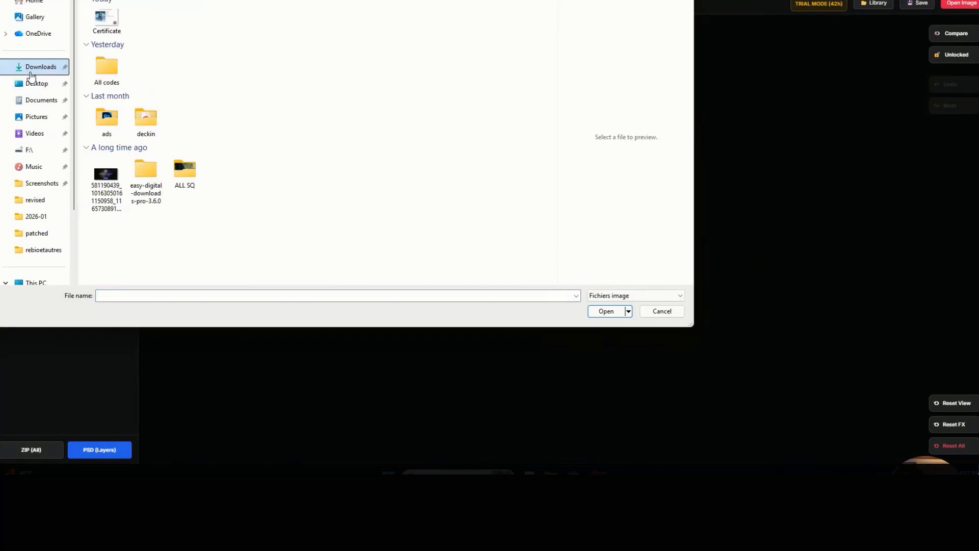
scroll(289, 107, down, 3)
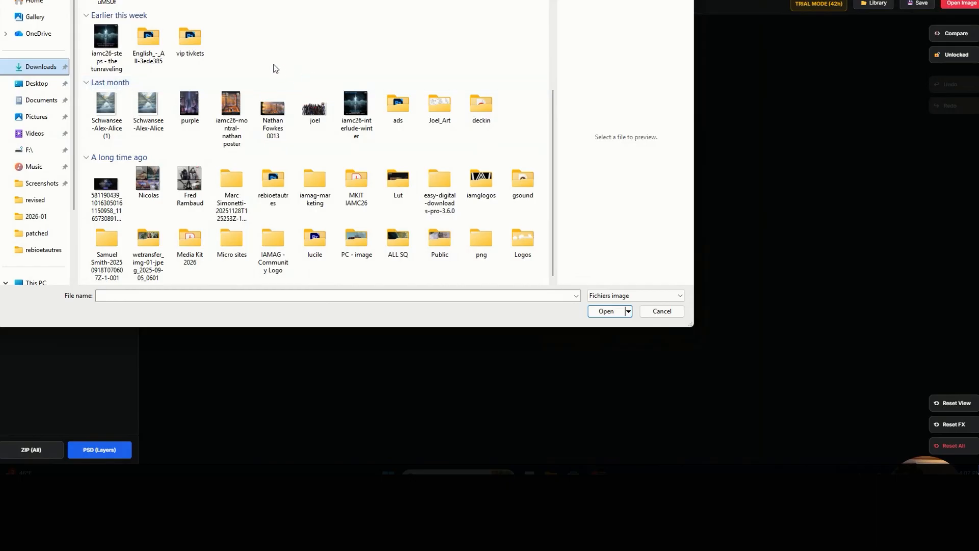
double_click(274, 195)
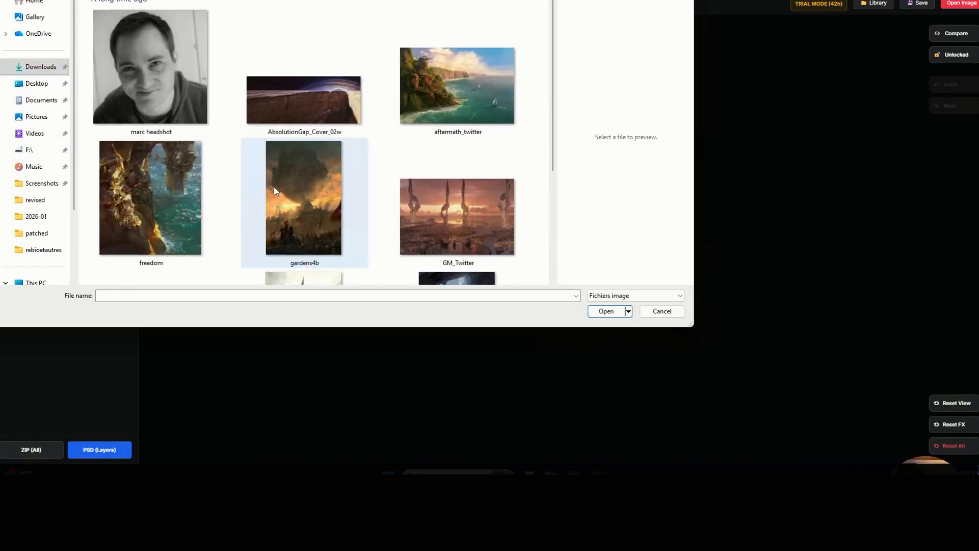
- Load the AbsolutionGap_Cover_02w image from this folder into the editor
scroll(326, 117, down, 5)
scroll(314, 128, up, 5)
click(315, 109)
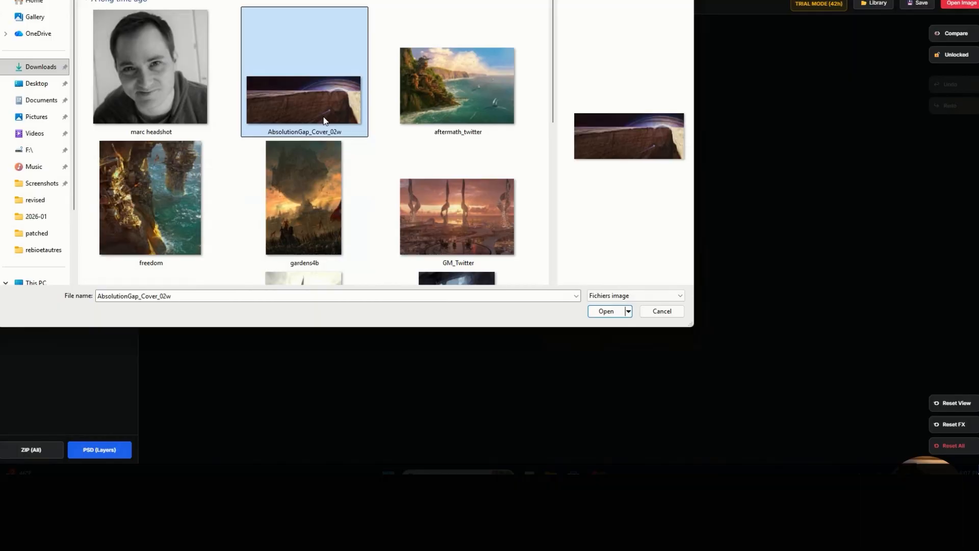
scroll(324, 120, down, 5)
scroll(328, 133, up, 5)
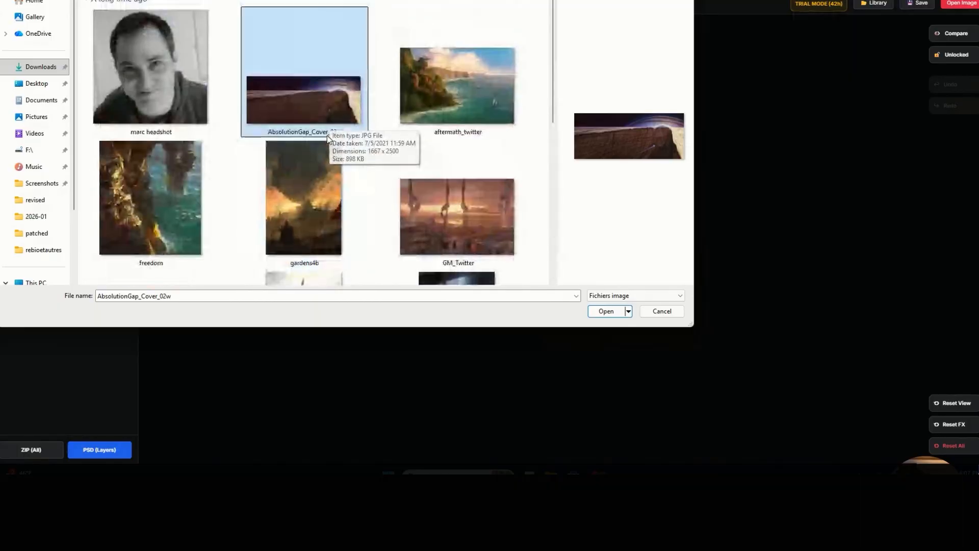
scroll(327, 136, down, 5)
scroll(326, 138, up, 5)
scroll(327, 141, down, 2)
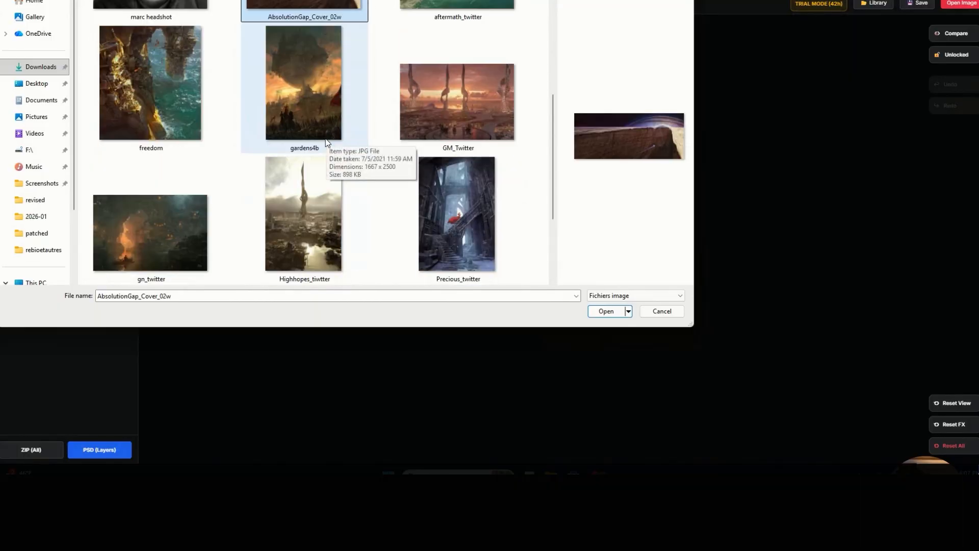
scroll(326, 142, down, 3)
scroll(325, 138, up, 5)
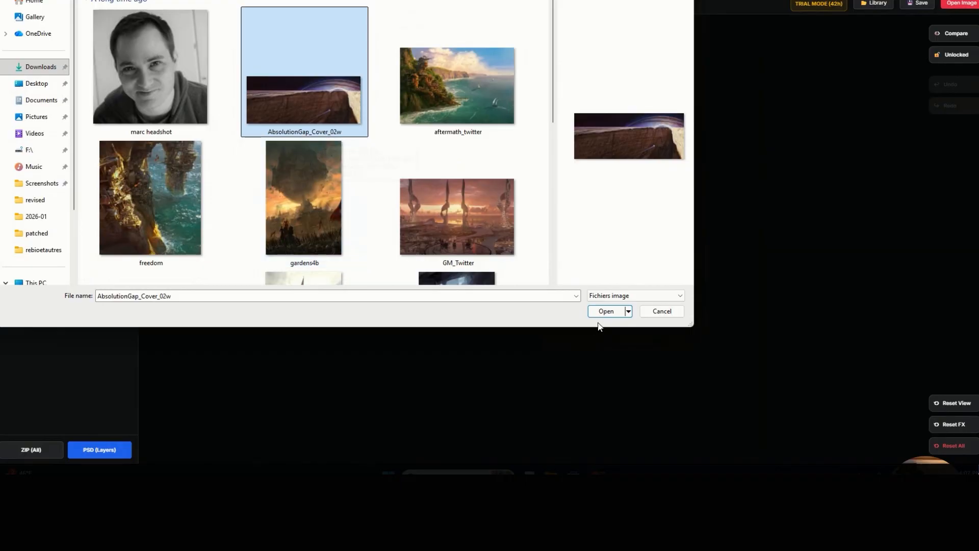
click(611, 313)
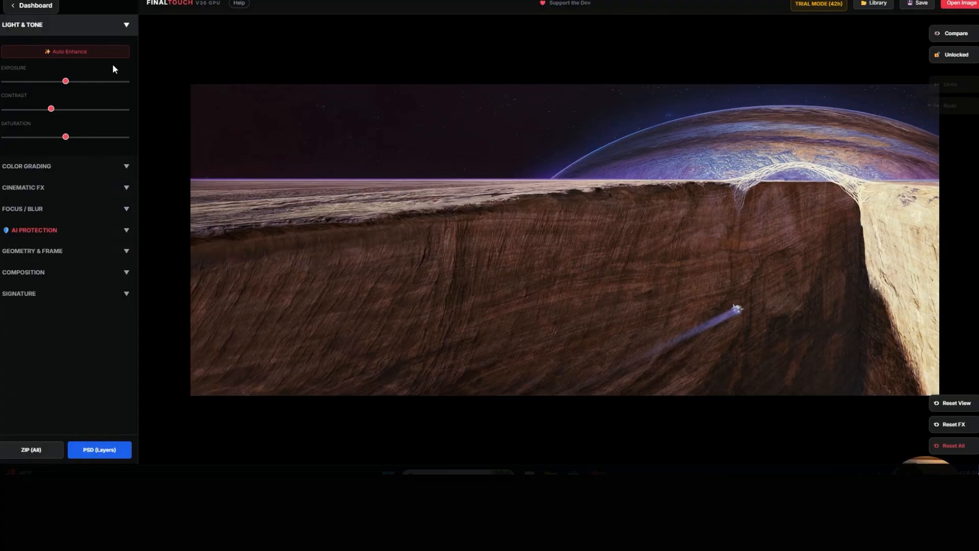
- Apply the "Adversarial Ghost" AI protection preset to the image
click(98, 31)
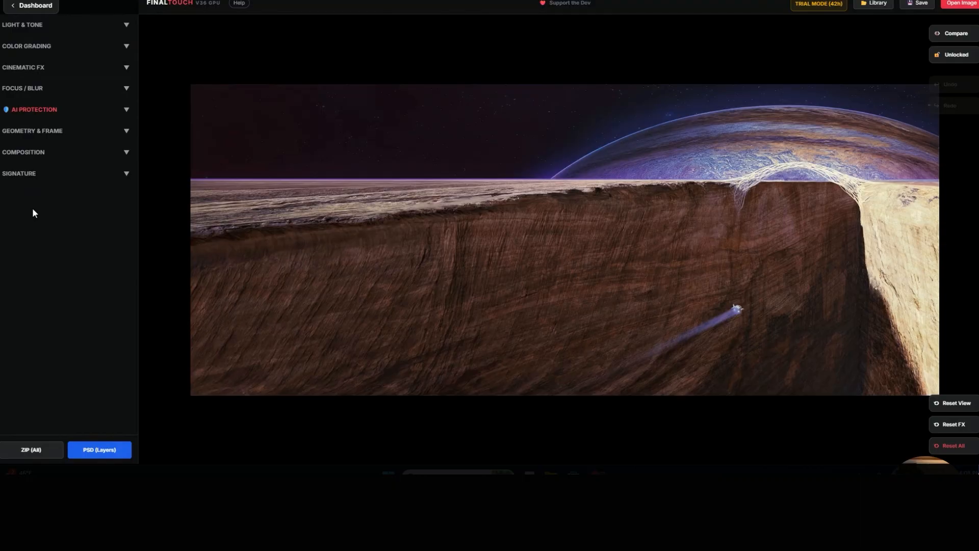
click(34, 118)
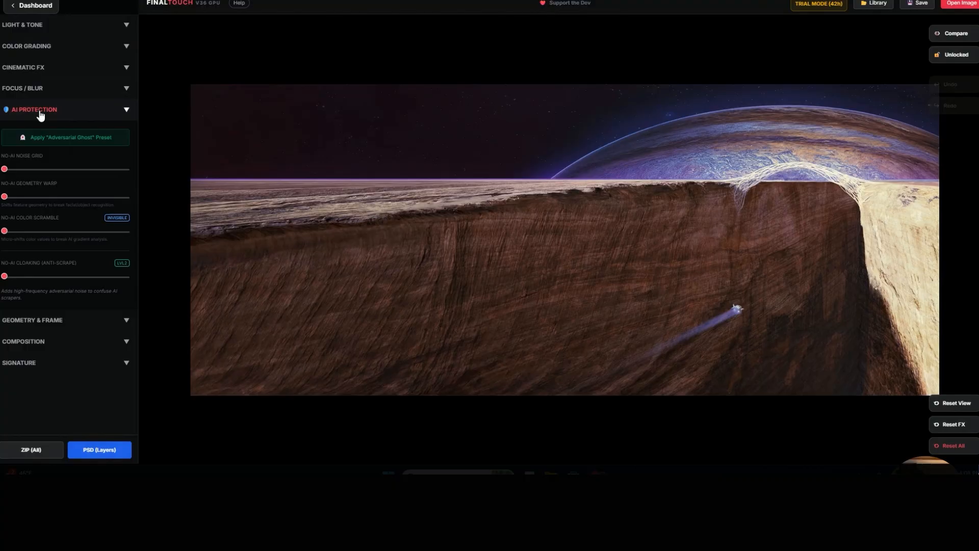
click(66, 145)
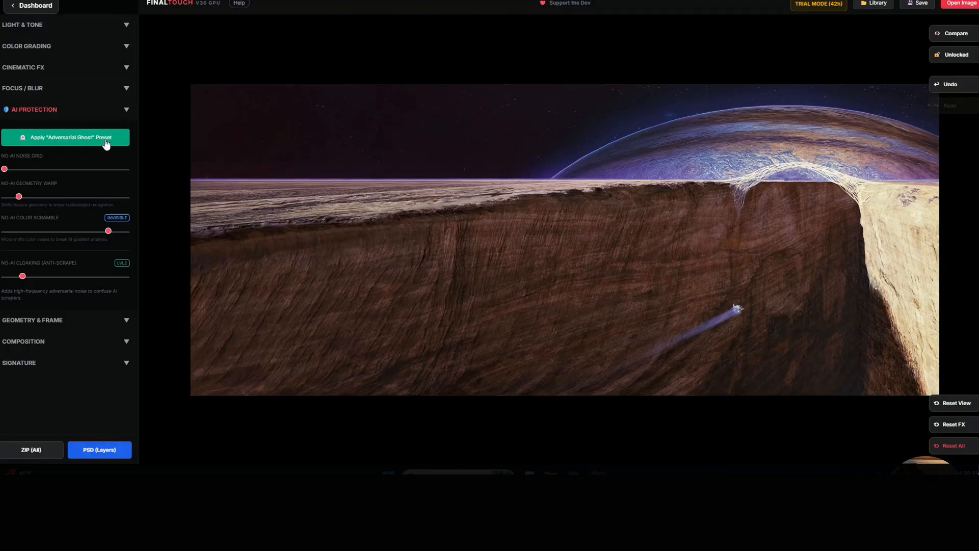
- Examine the planet area up close and compare the protected image with the original
scroll(732, 221, up, 3)
drag(882, 187, 976, 142)
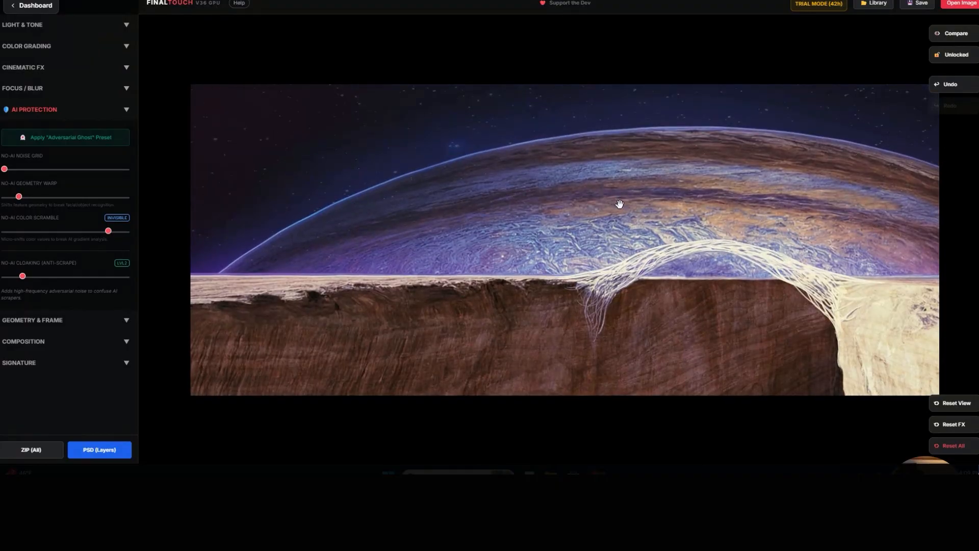
click(956, 34)
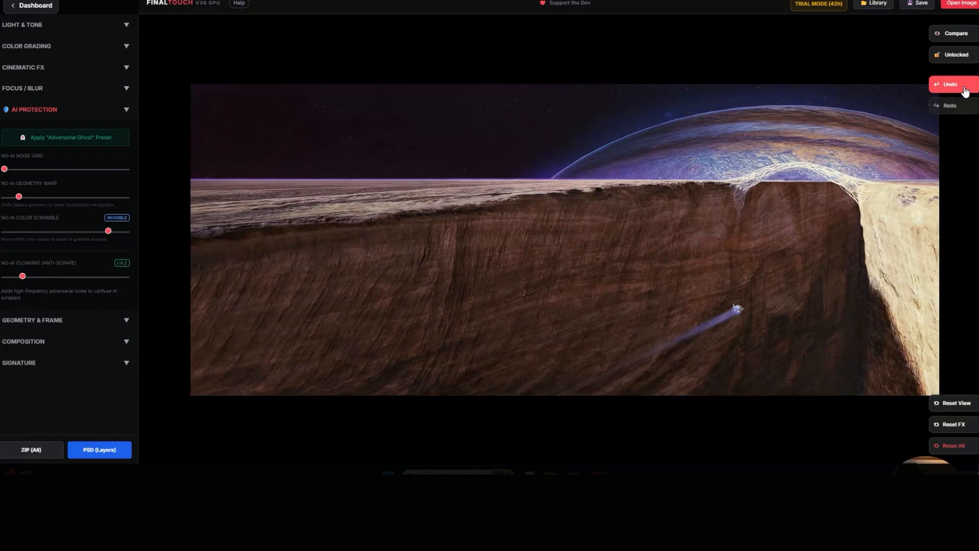
- Undo the "Adversarial Ghost" preset
click(965, 90)
click(964, 91)
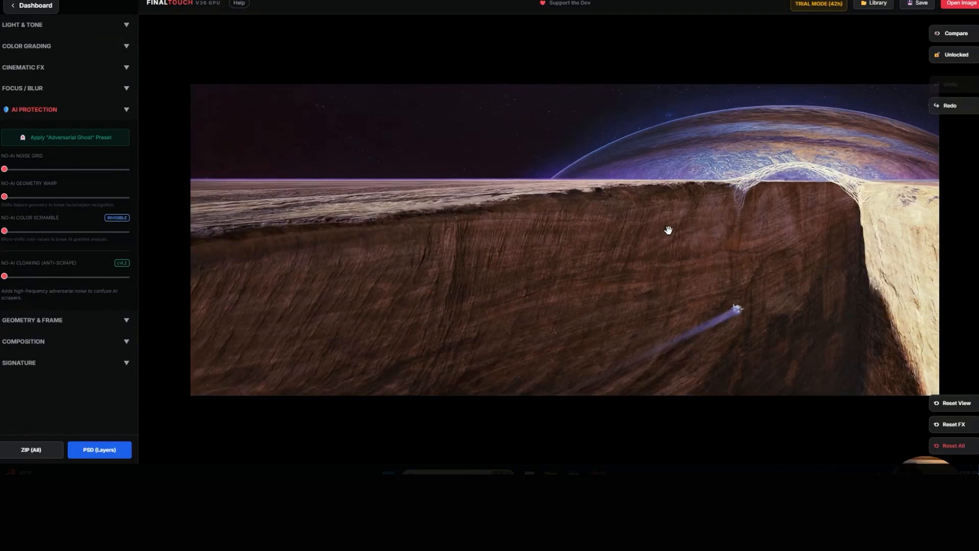
- Raise the No-AI Noise Grid to about a fifth of its range while viewing the planet up close
scroll(779, 220, up, 6)
drag(812, 184, 778, 148)
scroll(778, 148, down, 6)
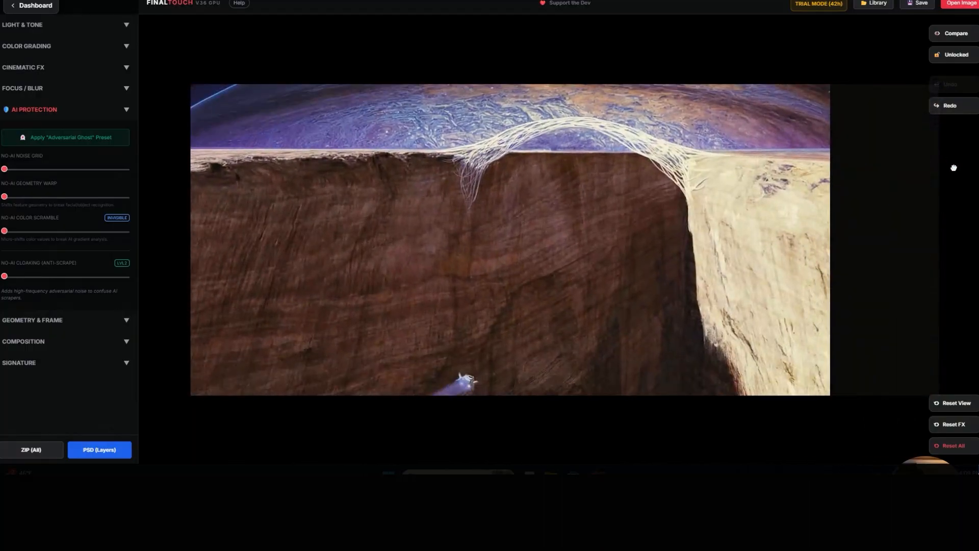
scroll(922, 88, up, 2)
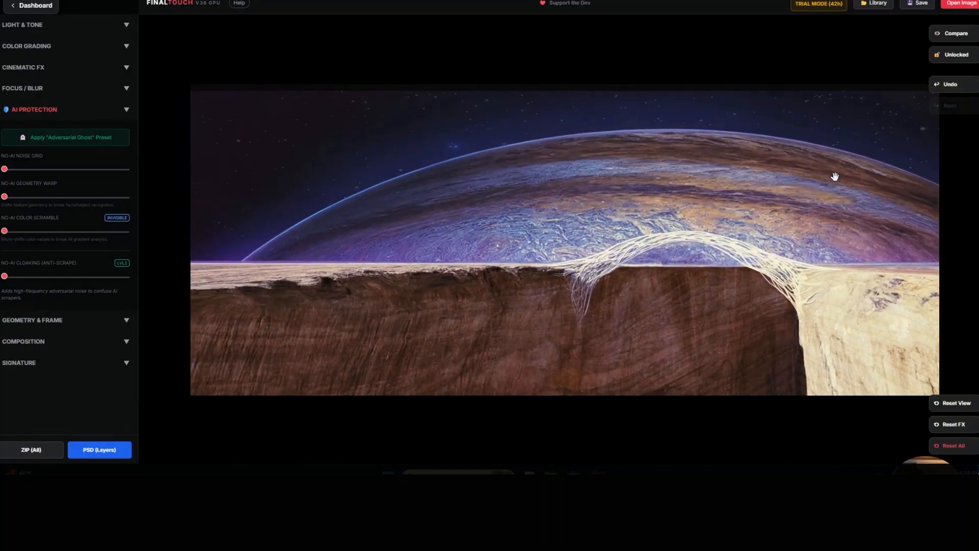
mouse_move(835, 149)
mouse_down()
mouse_move(838, 109)
mouse_move(832, 134)
mouse_up()
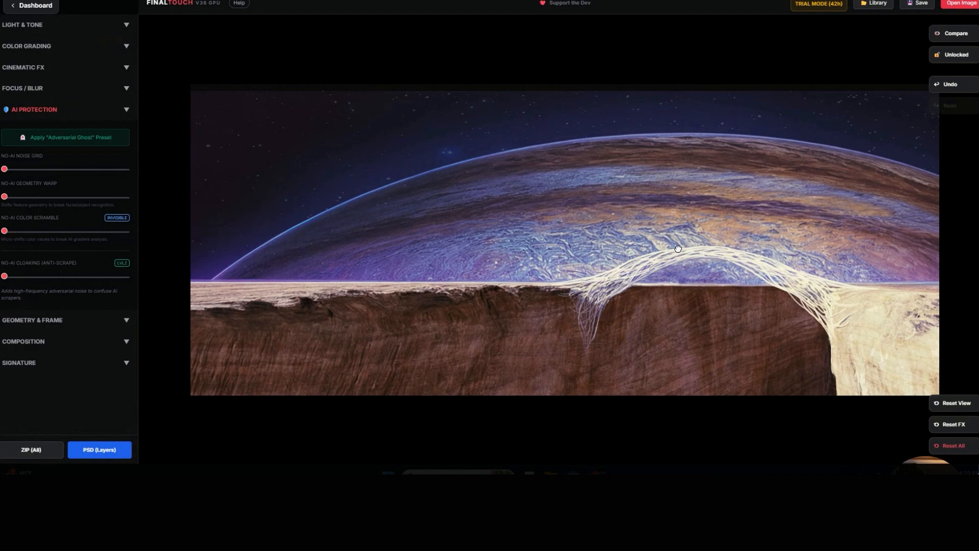
drag(680, 249, 728, 249)
drag(728, 249, 705, 243)
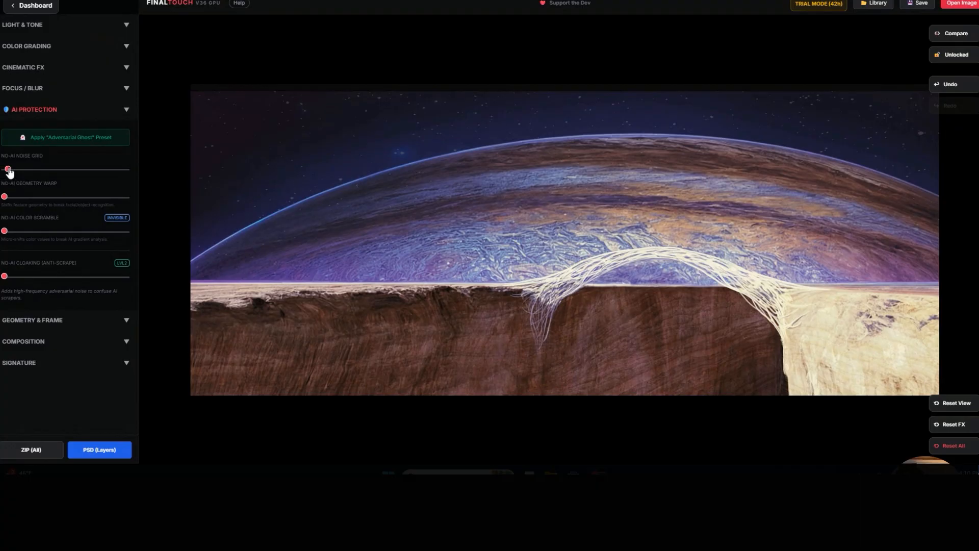
drag(5, 171, 30, 174)
click(65, 137)
- Raise the No-AI Geometry Warp slightly and set the No-AI Color Scramble to about 70 percent of its range
mouse_move(5, 198)
mouse_down()
mouse_move(139, 200)
mouse_move(7, 197)
mouse_up()
drag(5, 201, 8, 201)
drag(6, 201, 8, 200)
triple_click(49, 219)
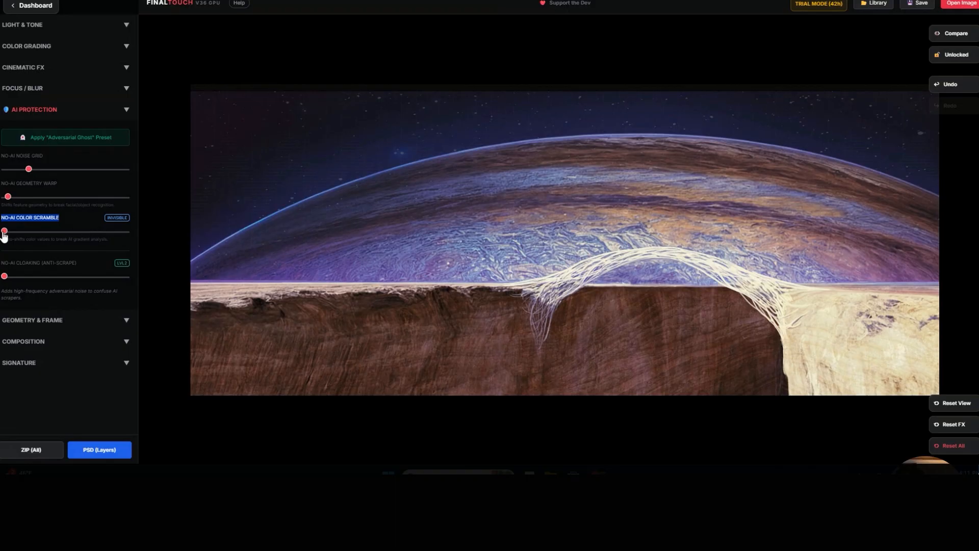
drag(5, 233, 90, 232)
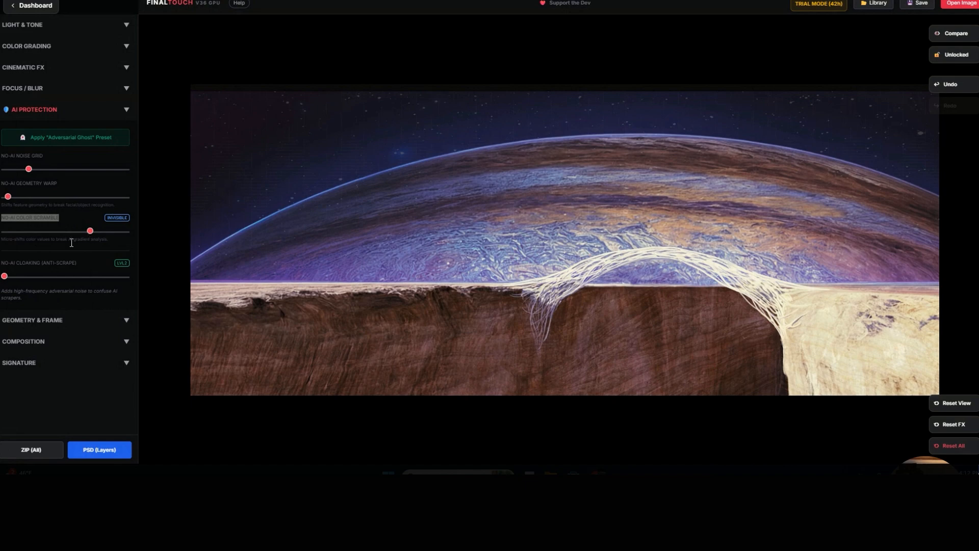
- Set the No-AI Cloaking (Anti-Scrape) strength to about half of its range and close the AI protection settings
triple_click(60, 263)
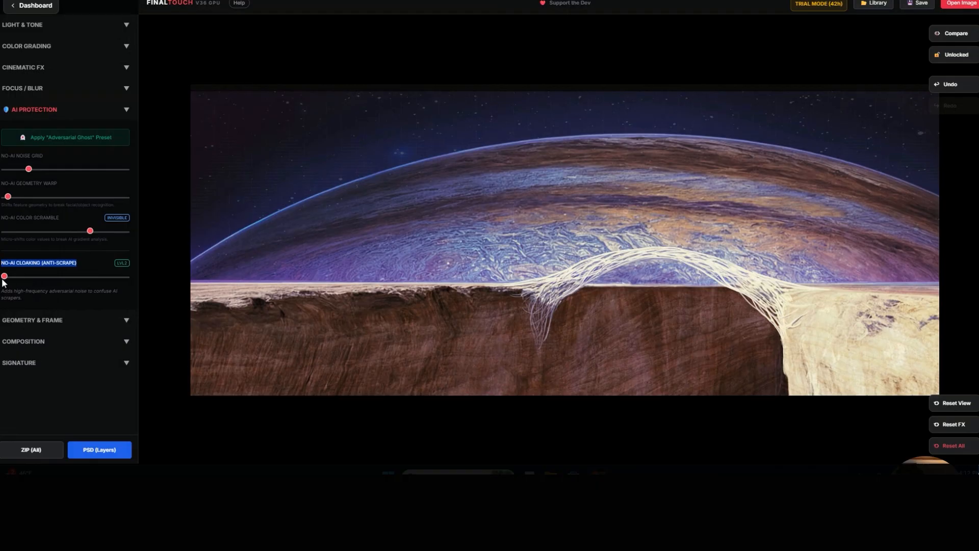
drag(4, 277, 31, 288)
click(49, 304)
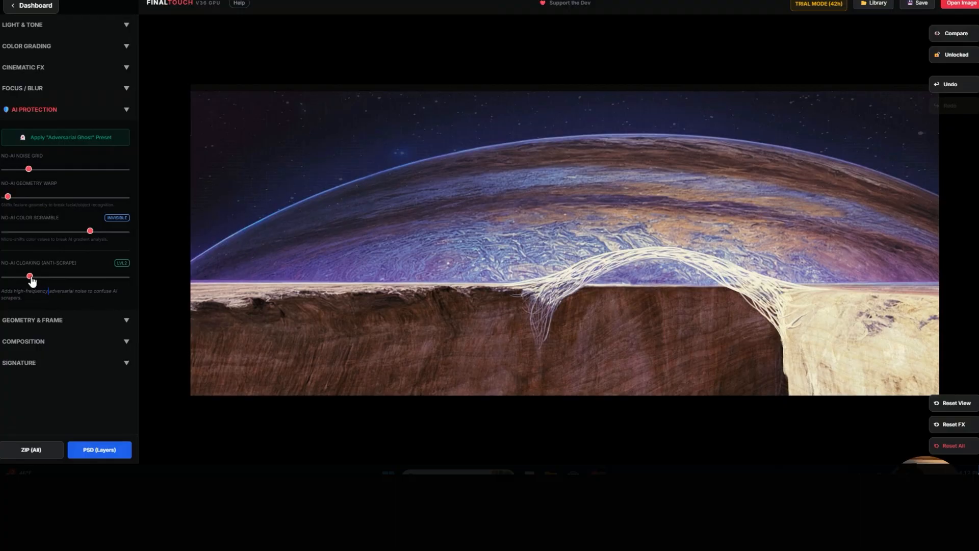
drag(31, 279, 61, 277)
click(67, 112)
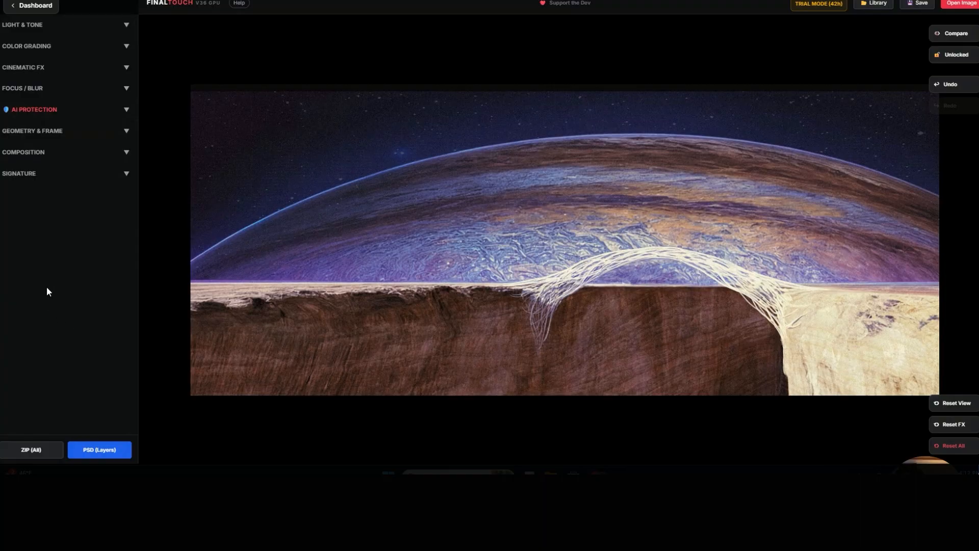
- Raise the image's exposure and contrast slightly in the light and tone settings
click(35, 29)
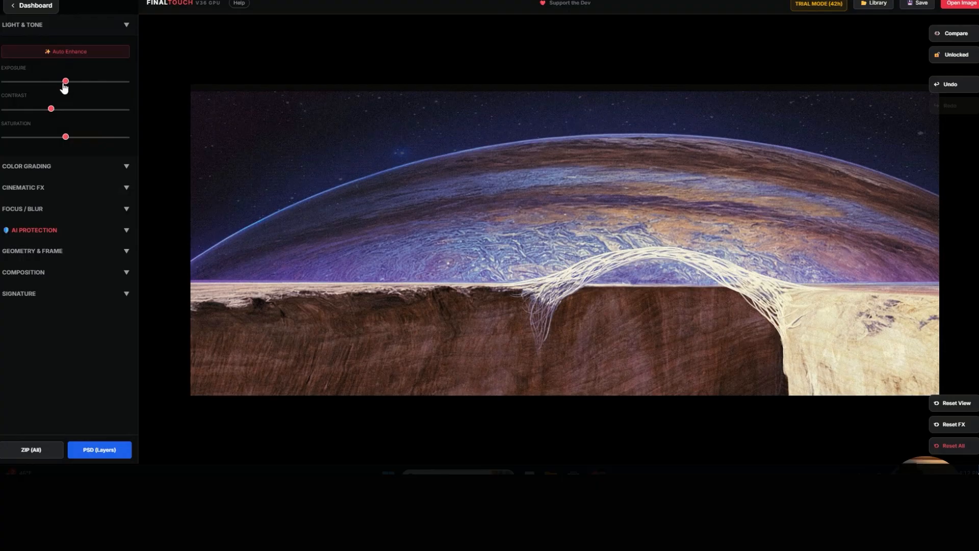
drag(66, 83, 54, 109)
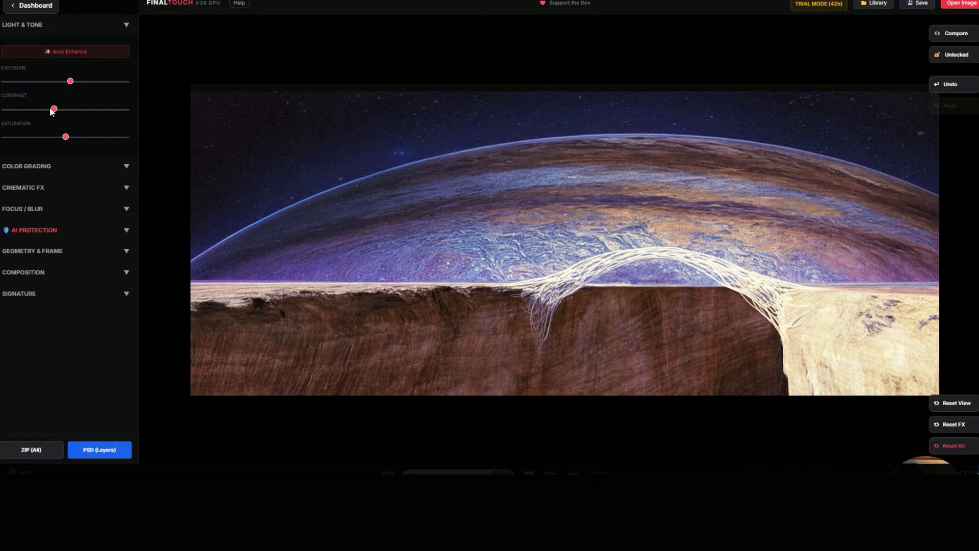
click(54, 33)
- Apply the Comedy color grading look and set its intensity to about half
click(54, 49)
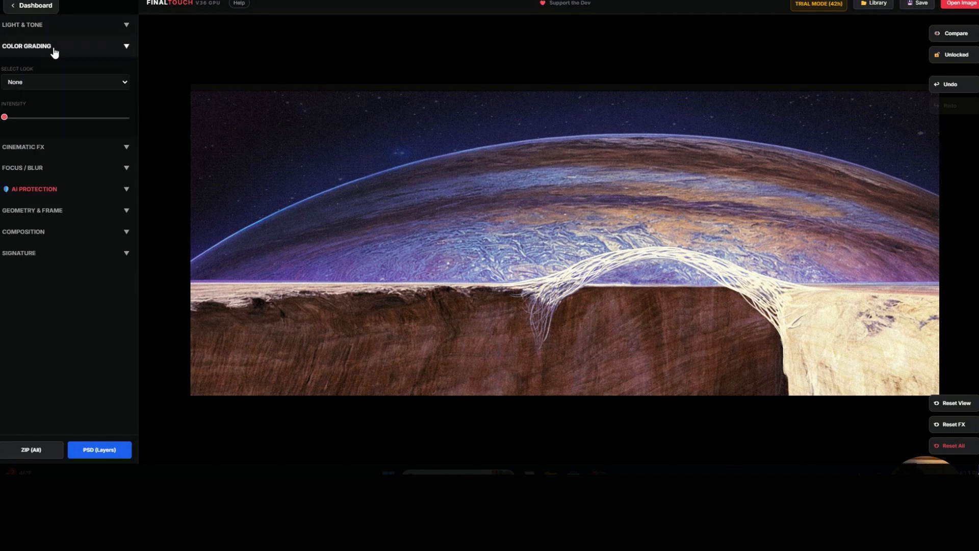
click(67, 88)
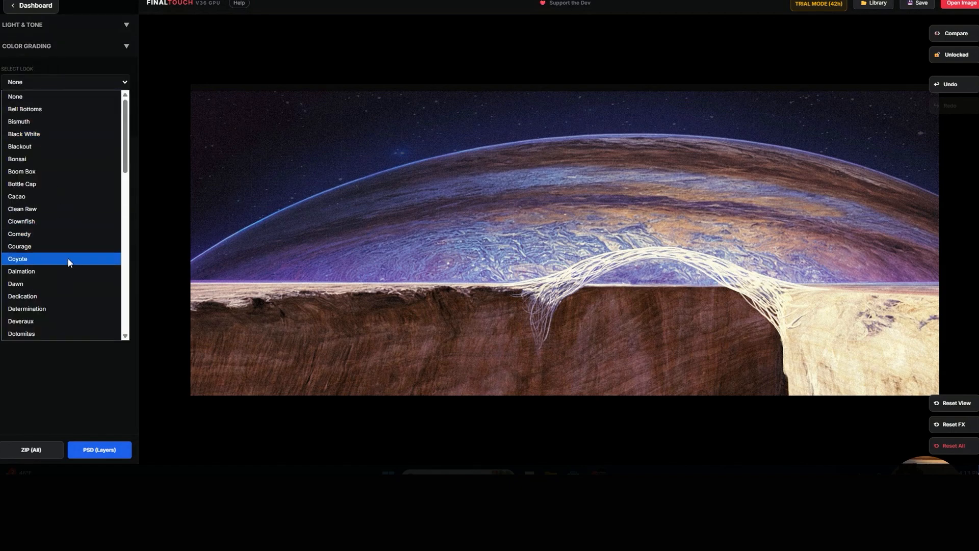
click(62, 233)
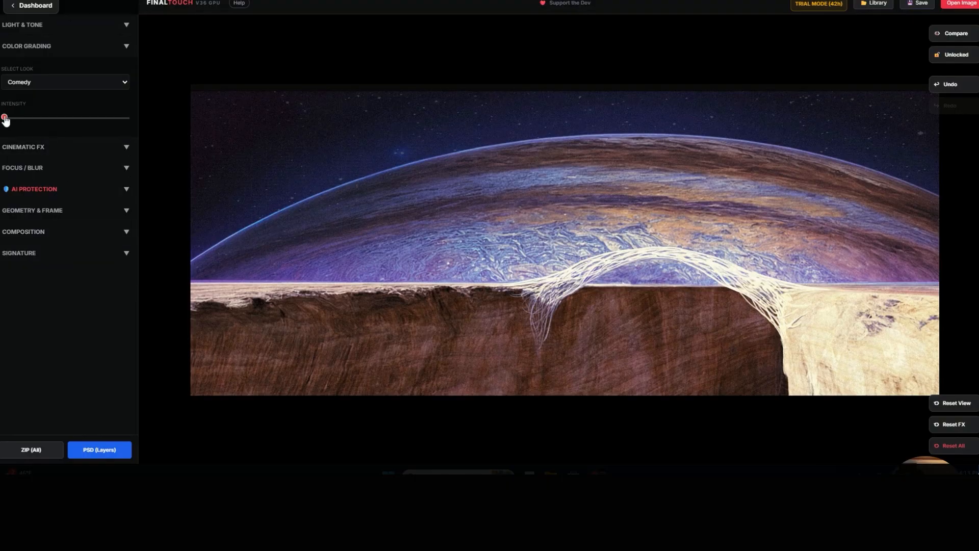
drag(5, 118, 48, 130)
click(952, 407)
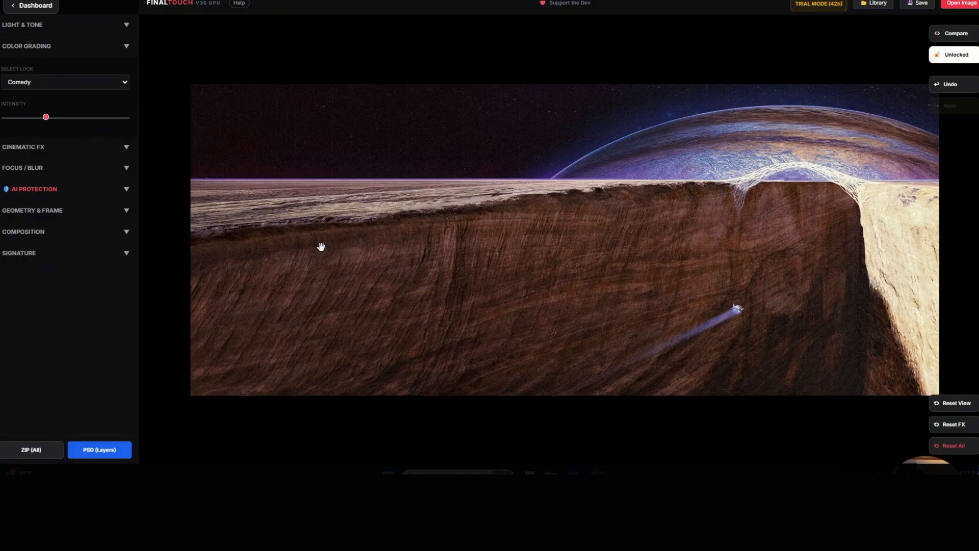
mouse_move(45, 118)
mouse_down()
mouse_move(100, 119)
mouse_move(16, 119)
mouse_move(83, 124)
mouse_move(65, 119)
mouse_up()
click(48, 79)
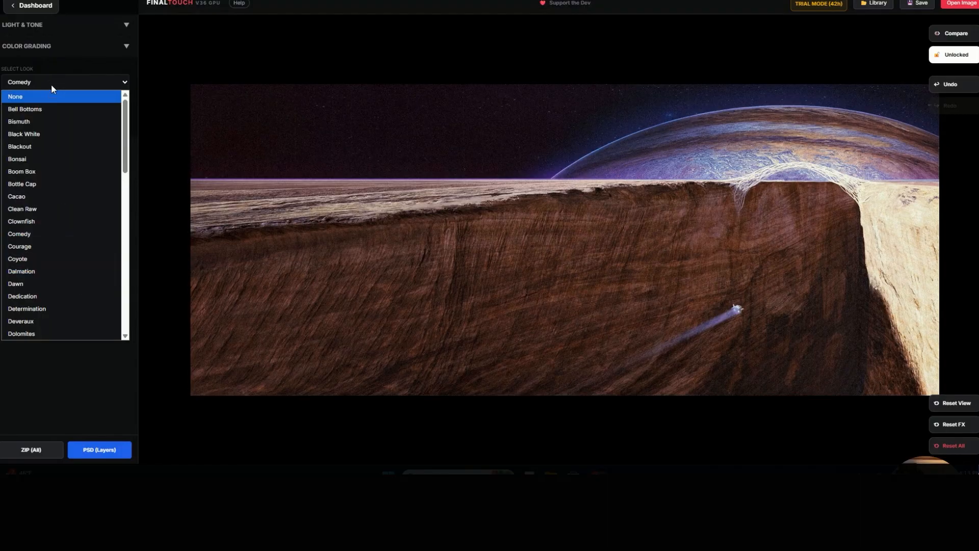
click(53, 76)
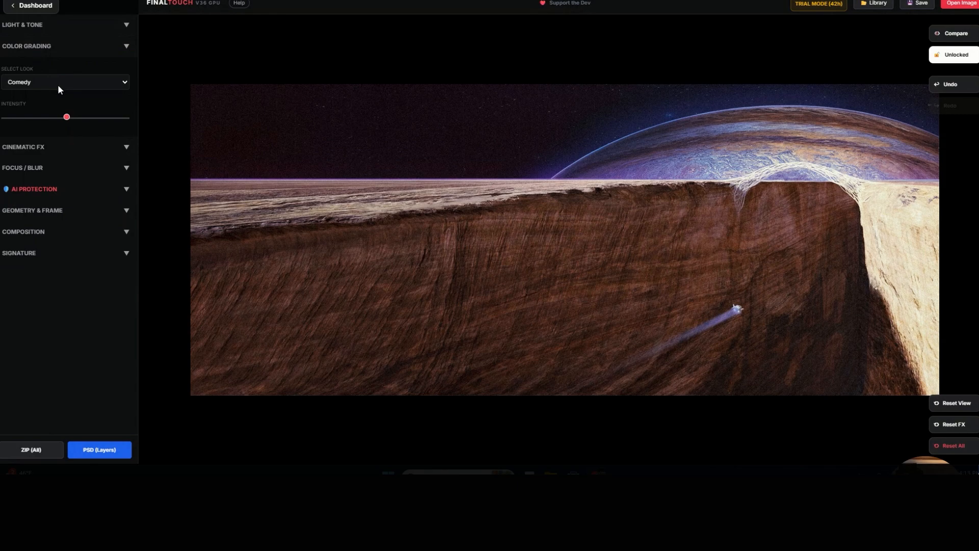
- Set the vignette in the cinematic effects to about 30 percent of its range, keeping chromatic aberration and film grain at zero
click(57, 147)
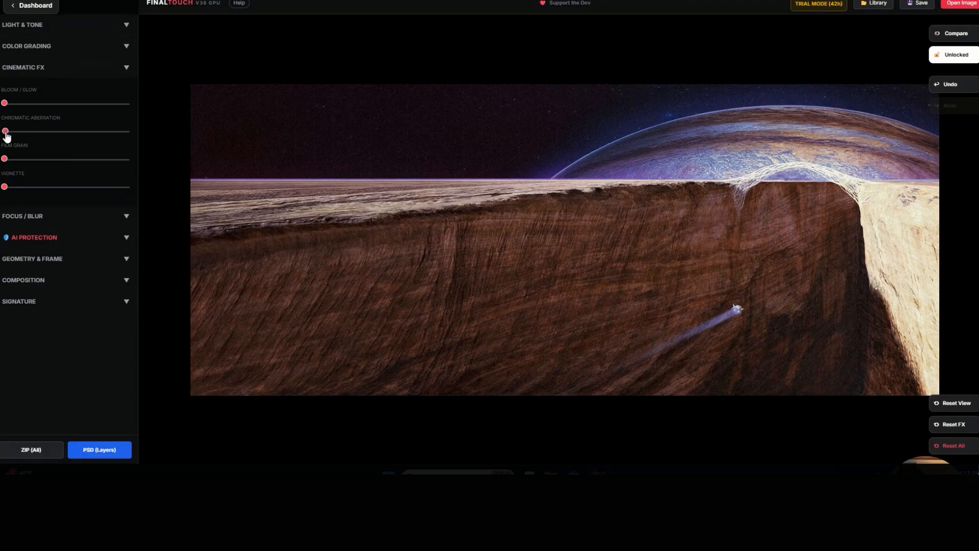
drag(6, 132, 9, 160)
drag(19, 163, 44, 193)
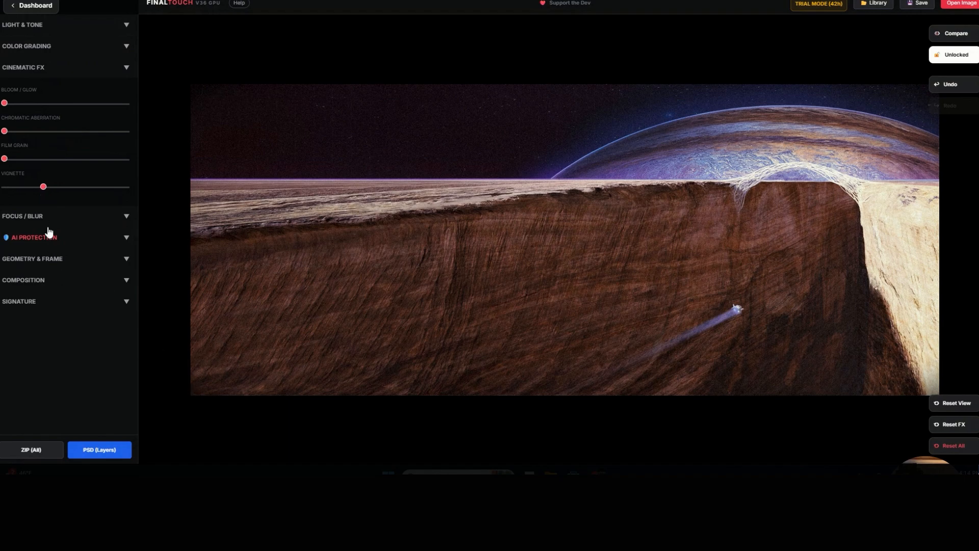
click(25, 67)
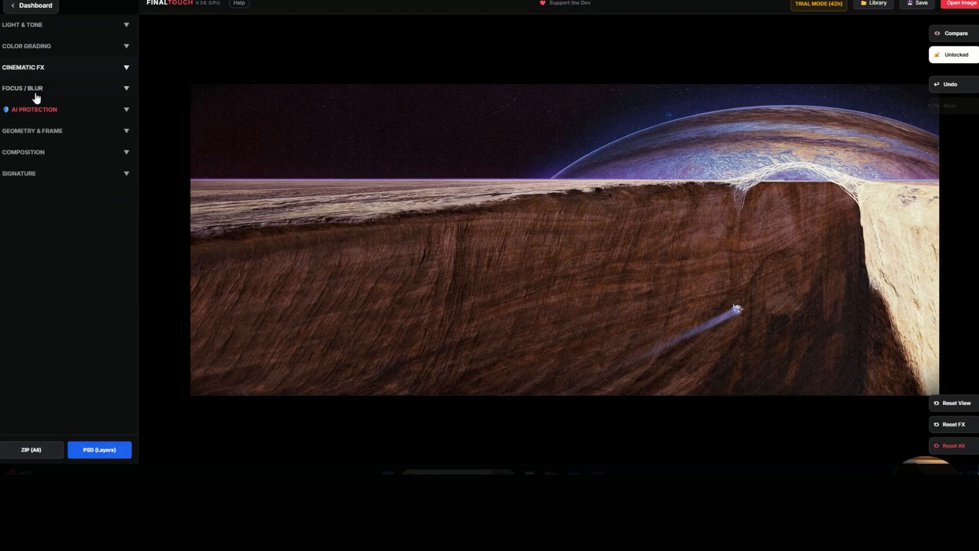
- Try a radial focus blur with a larger focus radius and a tilt-shift blur, and switch the focus blur off
click(29, 90)
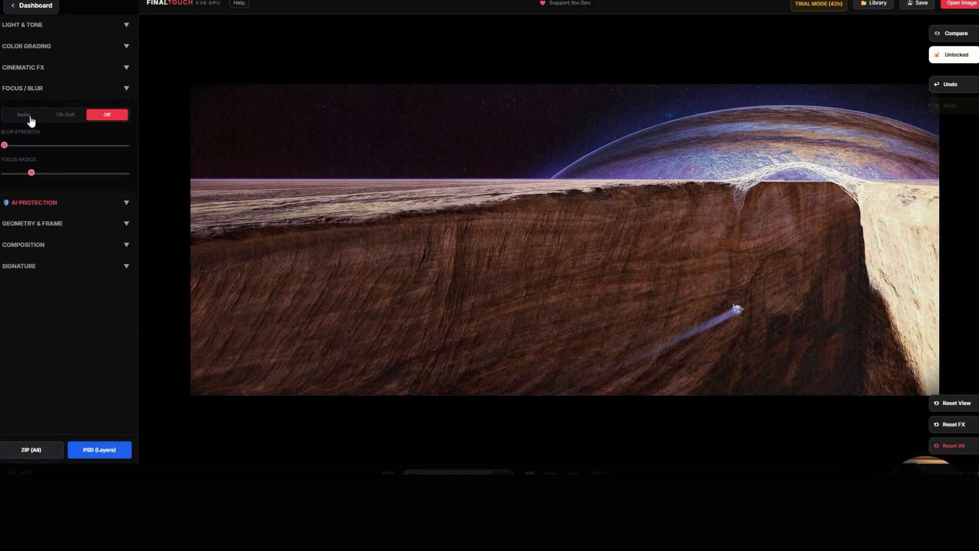
click(26, 116)
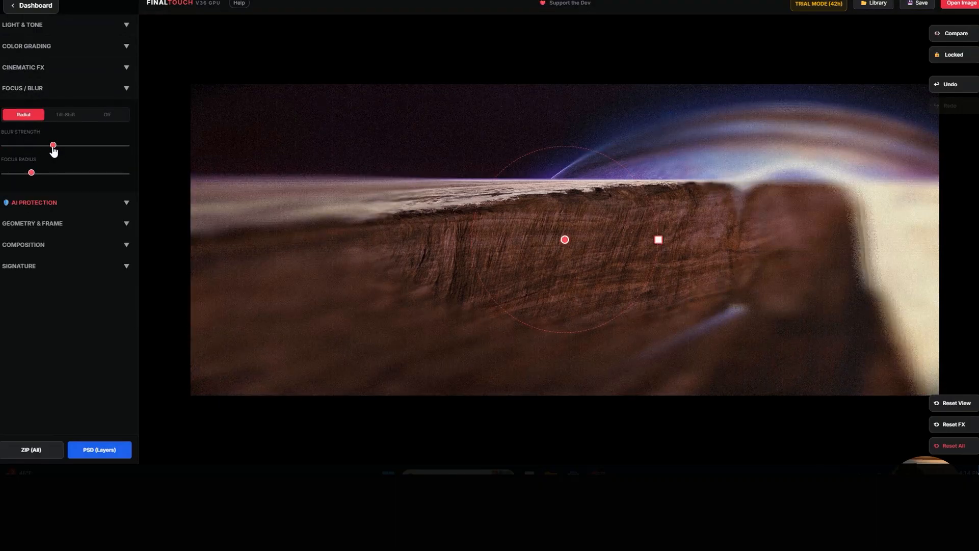
drag(53, 145, 77, 174)
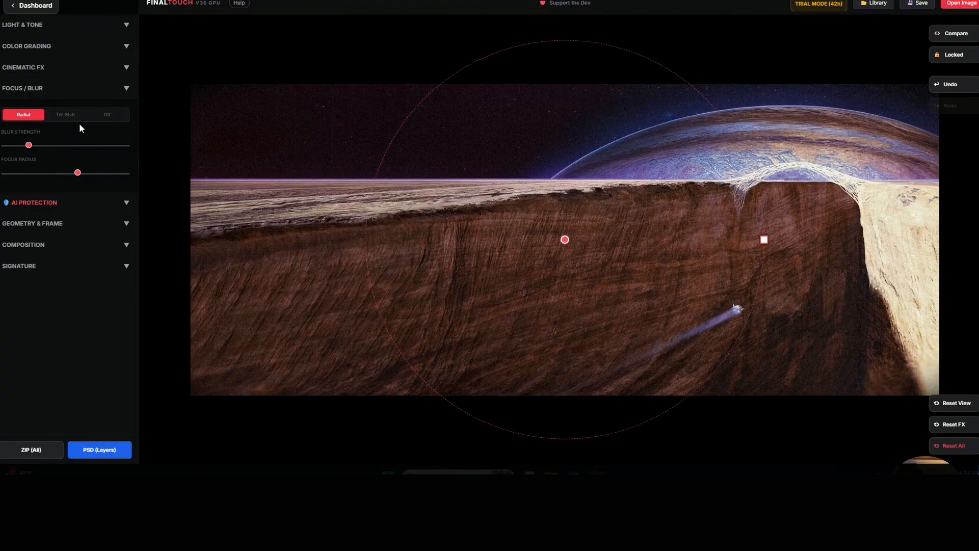
click(65, 120)
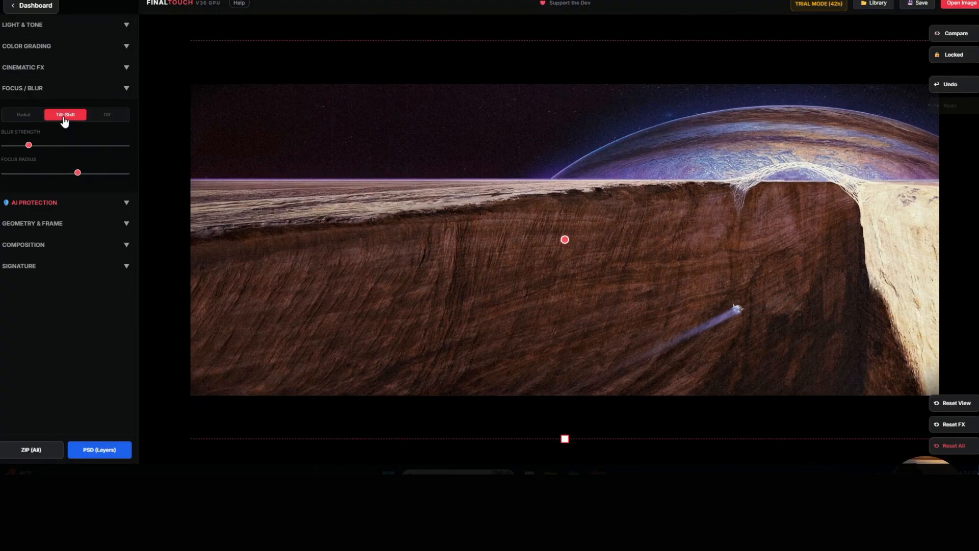
click(109, 116)
click(59, 96)
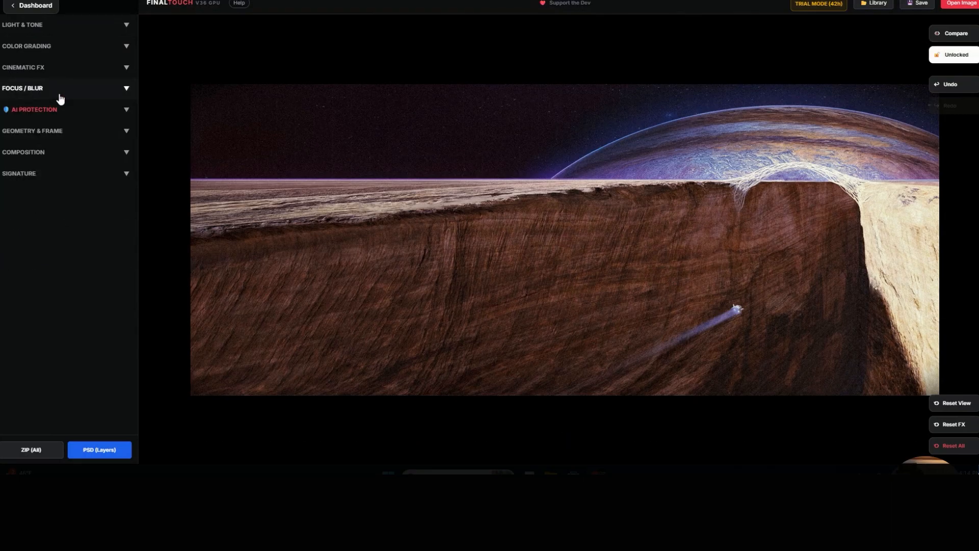
- Try the border width in the geometry and frame settings and return it to zero
click(47, 133)
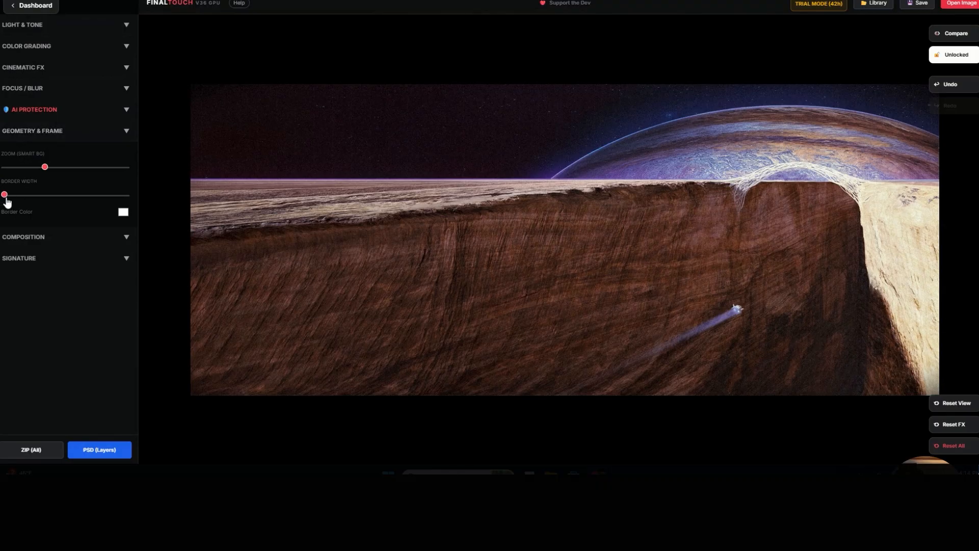
drag(4, 195, 3, 196)
click(35, 134)
- Preview the composition guides over the image, including golden ratio, center cross, diagonals and spiral, ending with the rule-of-thirds grid
click(39, 152)
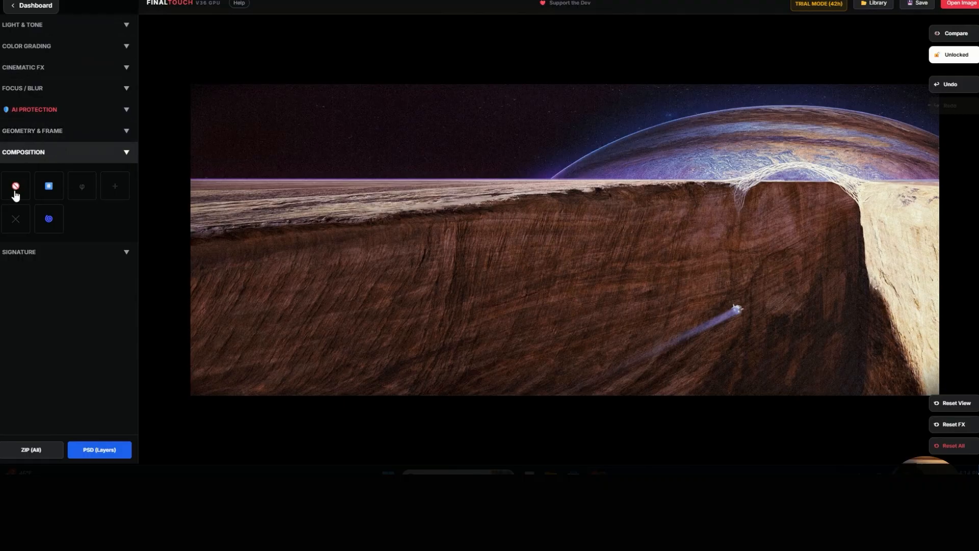
click(54, 197)
click(83, 193)
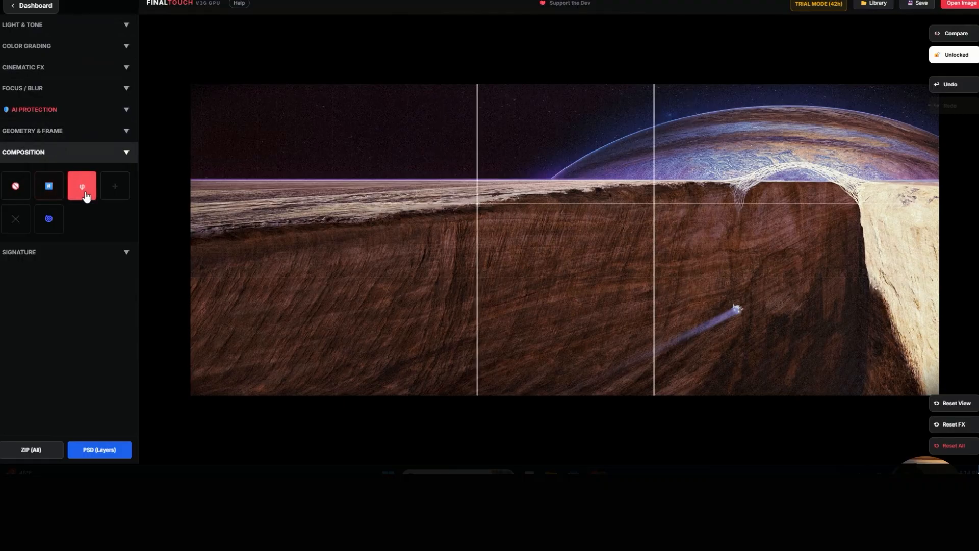
click(111, 197)
click(16, 227)
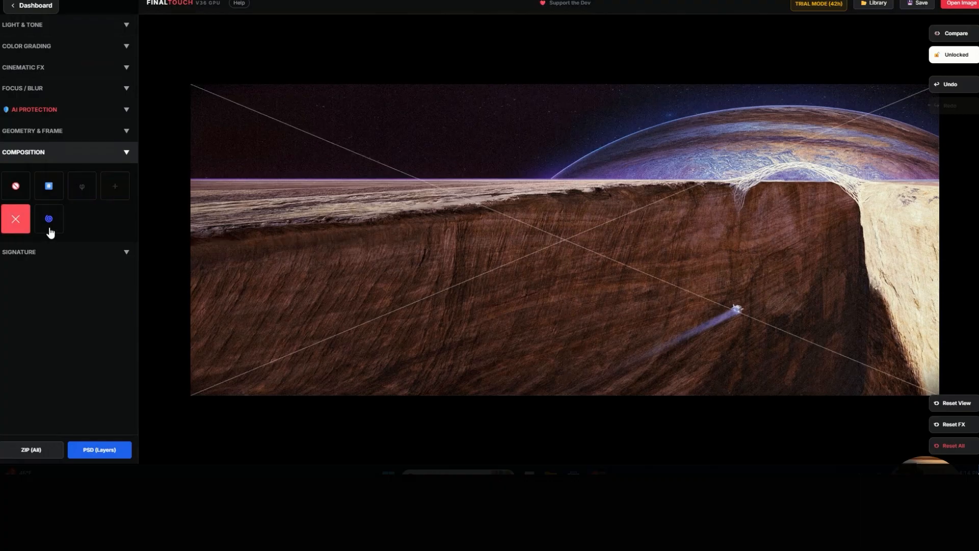
click(48, 224)
click(51, 197)
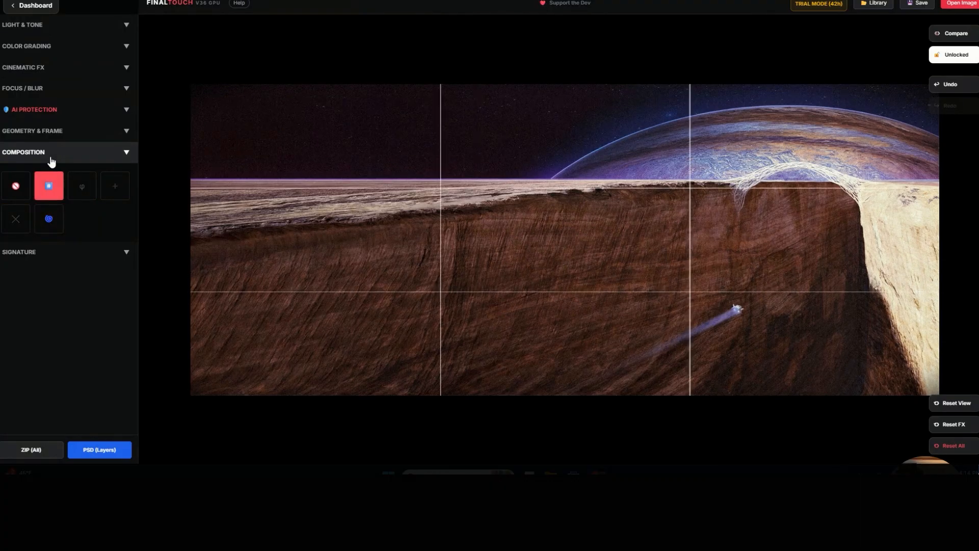
click(51, 159)
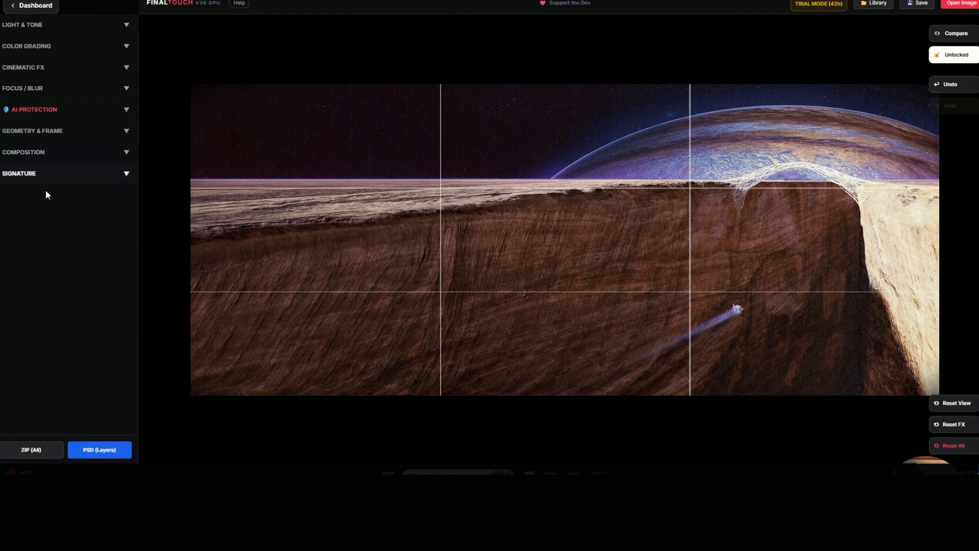
- Add a slightly reduced text signature "sdfdfsdfsdf" in the Pinyon Script font at the image's lower-right corner
click(44, 183)
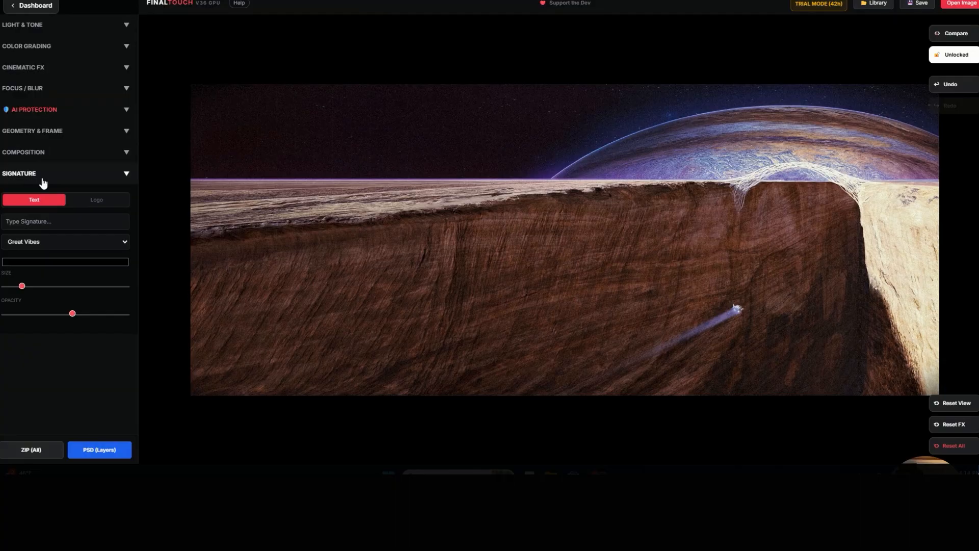
click(44, 220)
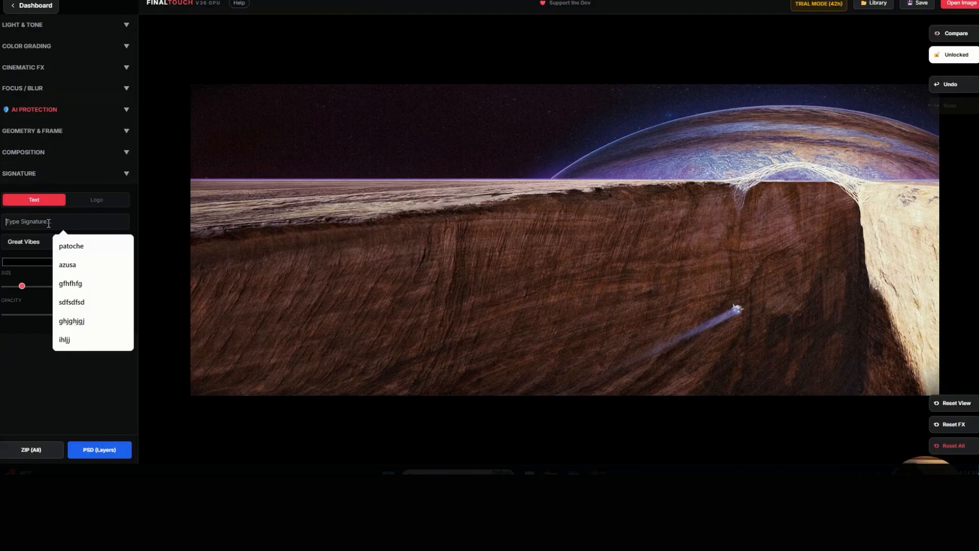
text(sdfdfsdfsdf)
click(47, 240)
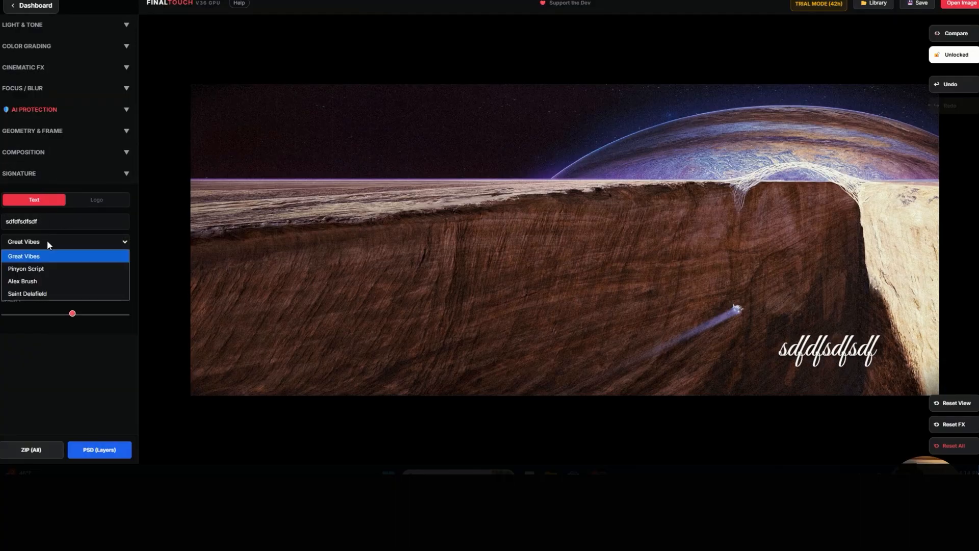
click(52, 267)
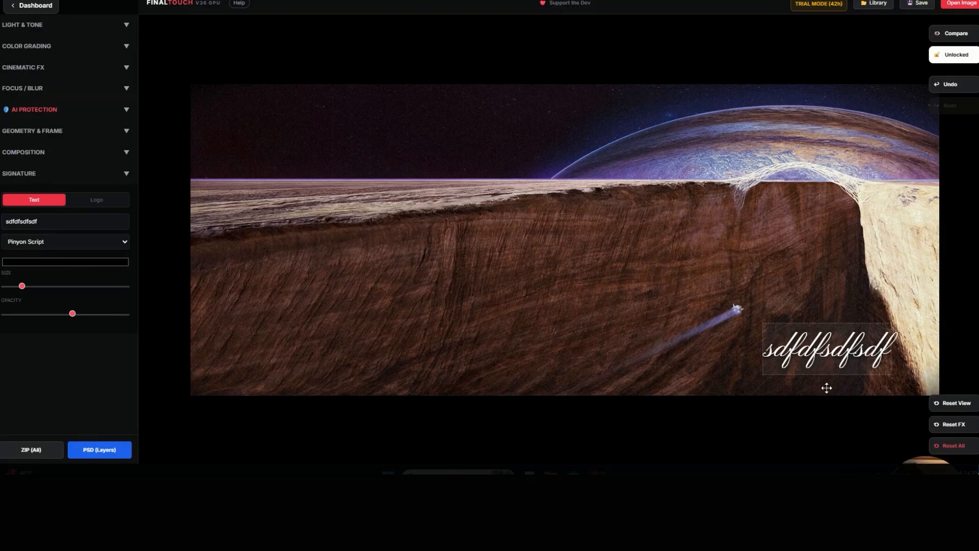
mouse_move(827, 387)
mouse_down()
mouse_move(862, 389)
mouse_move(840, 388)
mouse_up()
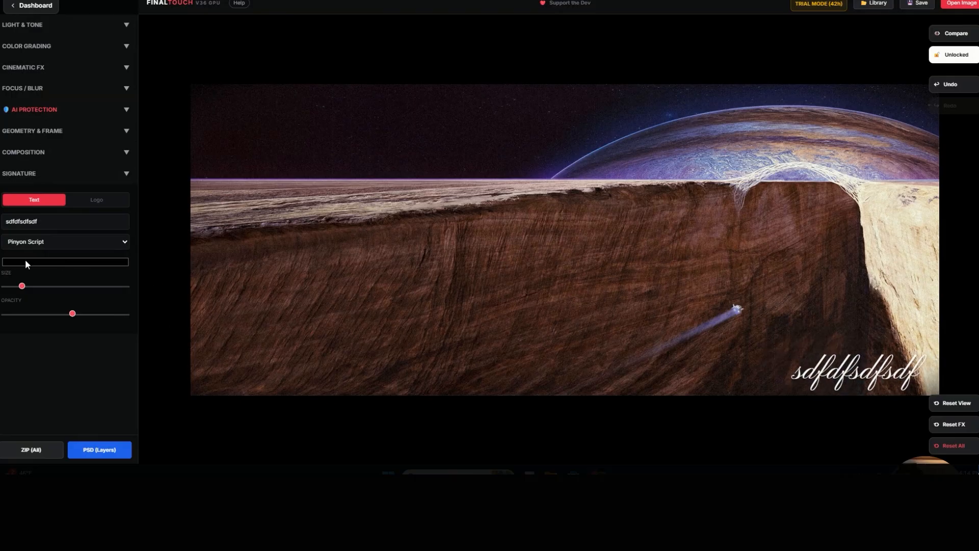
drag(22, 286, 18, 287)
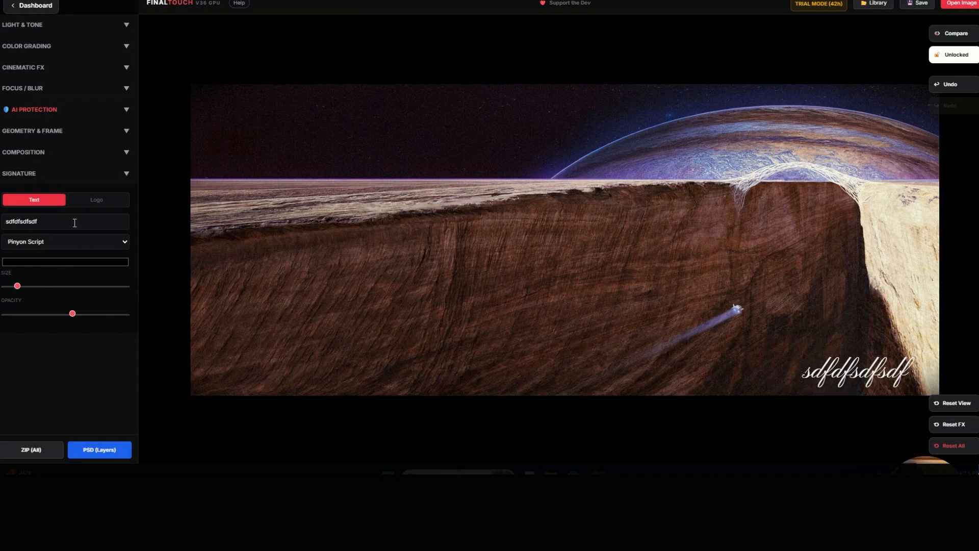
- Switch the signature to a logo and load the iamgshield-white PNG from the iamglogos folder in Downloads
click(94, 203)
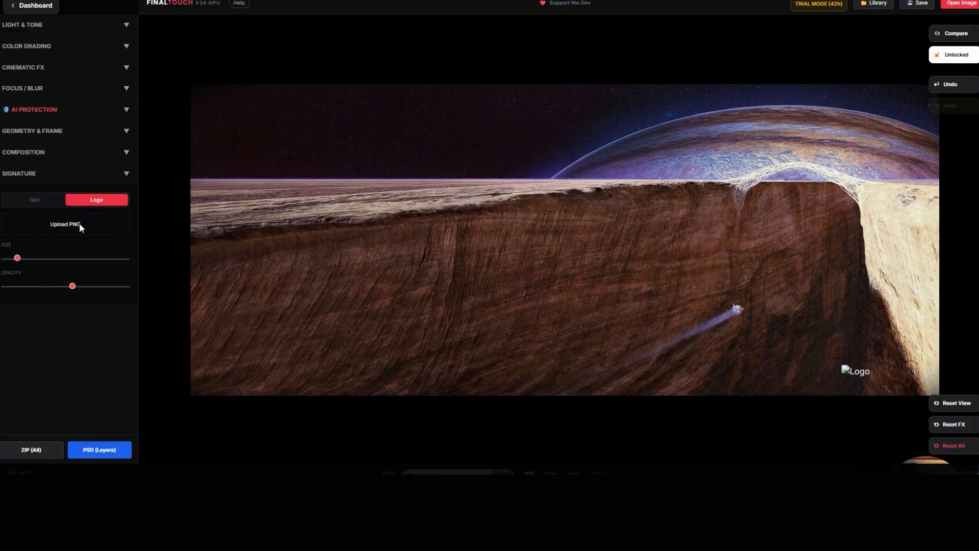
click(79, 223)
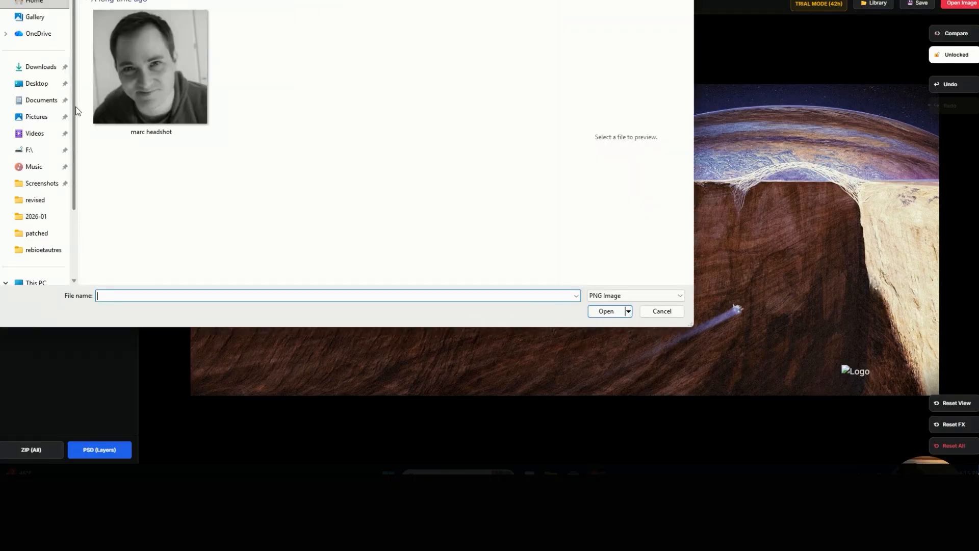
click(44, 70)
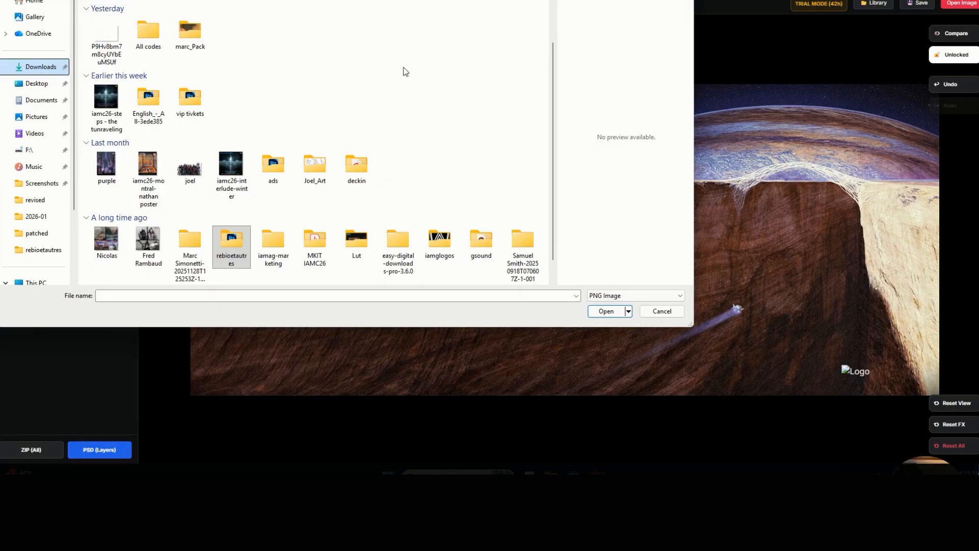
double_click(440, 241)
click(105, 70)
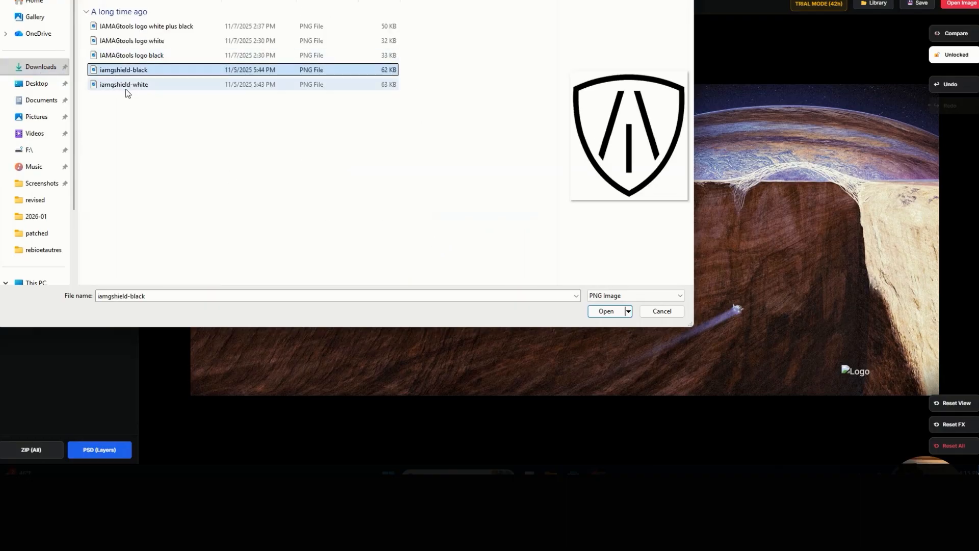
click(125, 86)
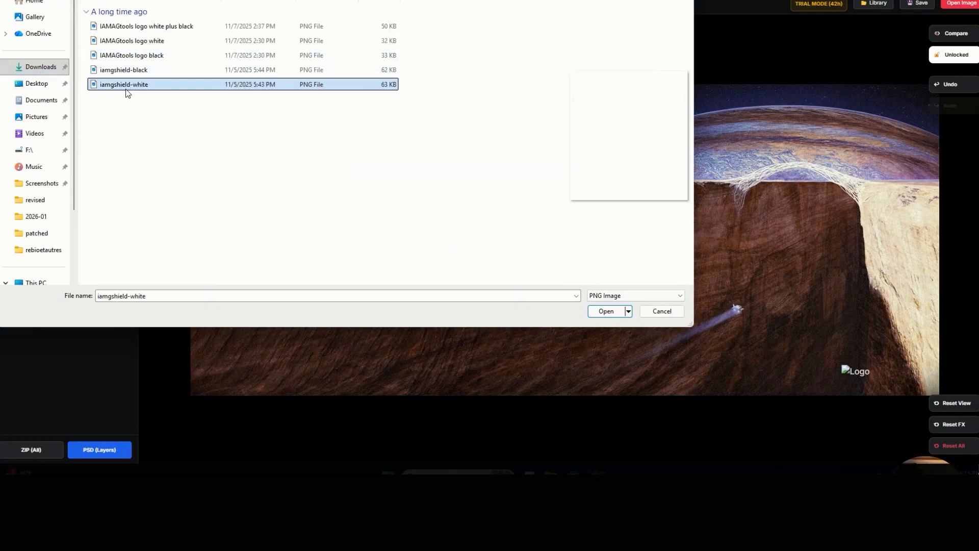
click(608, 311)
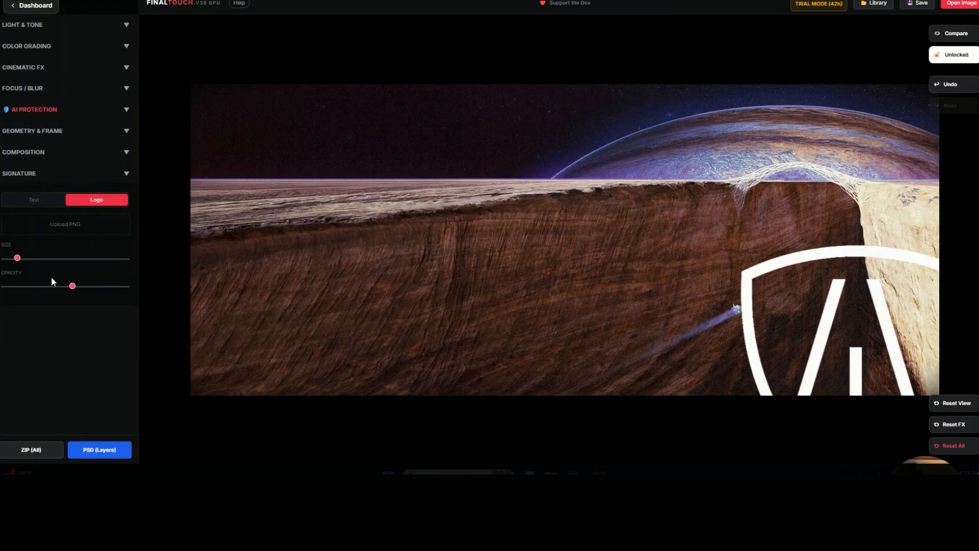
- Scale the shield logo down to a small badge, place it in the image's upper-left corner and close the signature settings
drag(24, 257, 28, 260)
drag(855, 372, 208, 102)
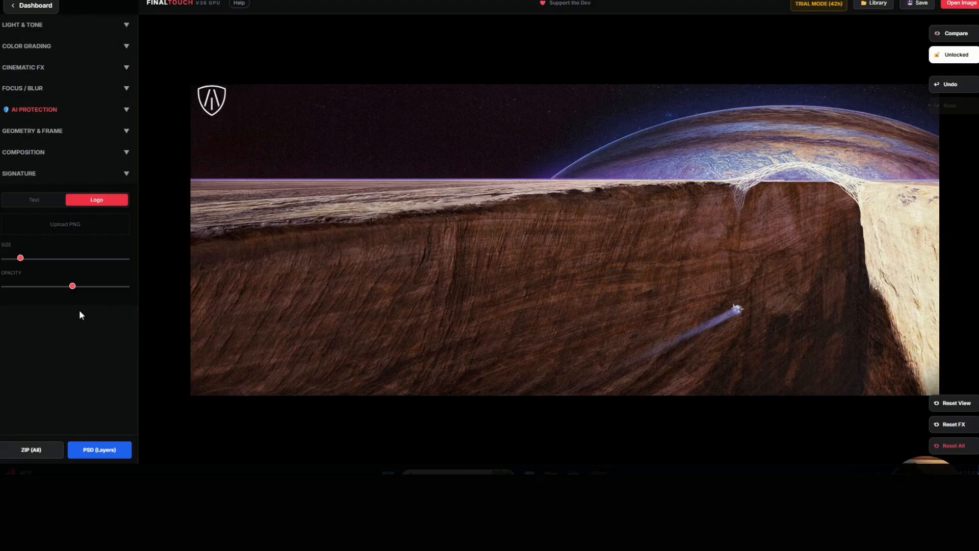
click(32, 179)
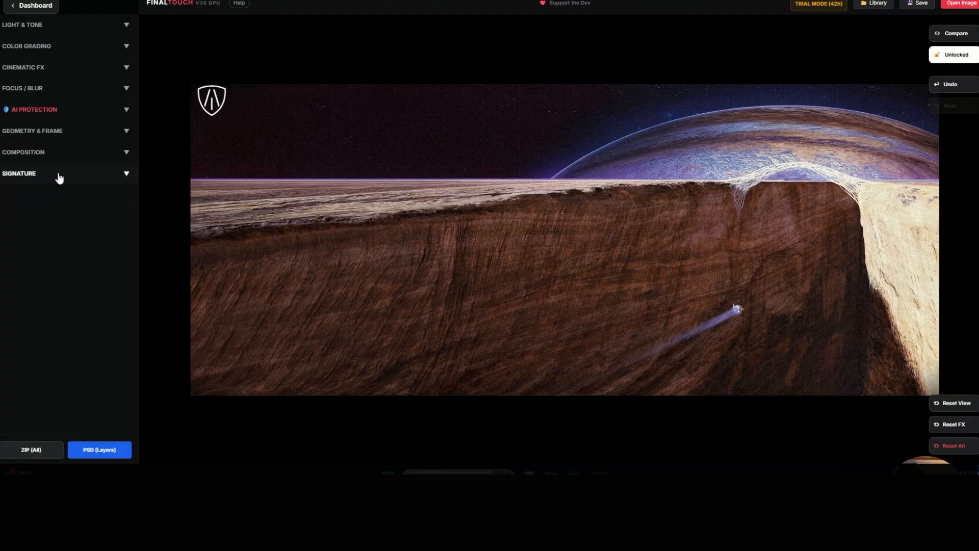
- Export the finished image as a layered PSD named AbsolutionGap_Cover_02w to the Downloads folder
click(916, 6)
click(100, 451)
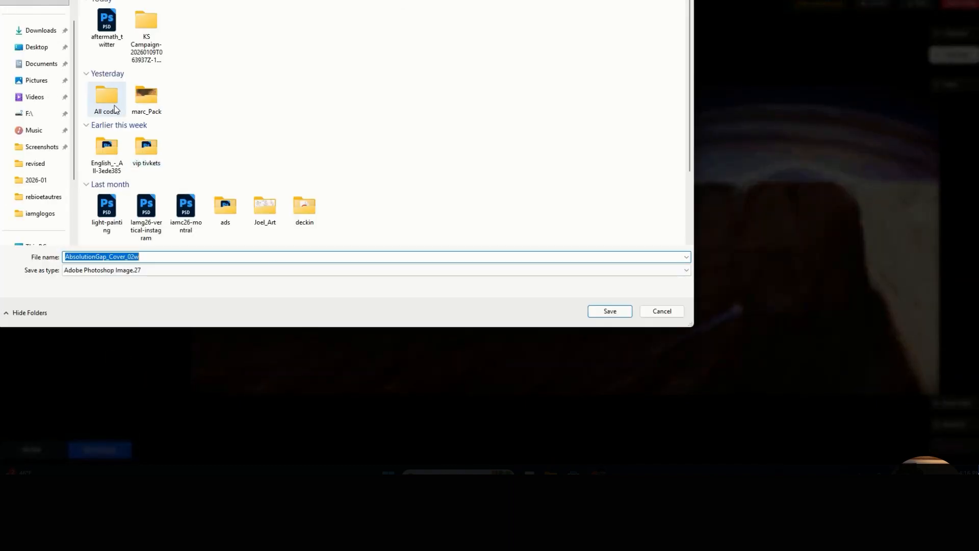
click(46, 34)
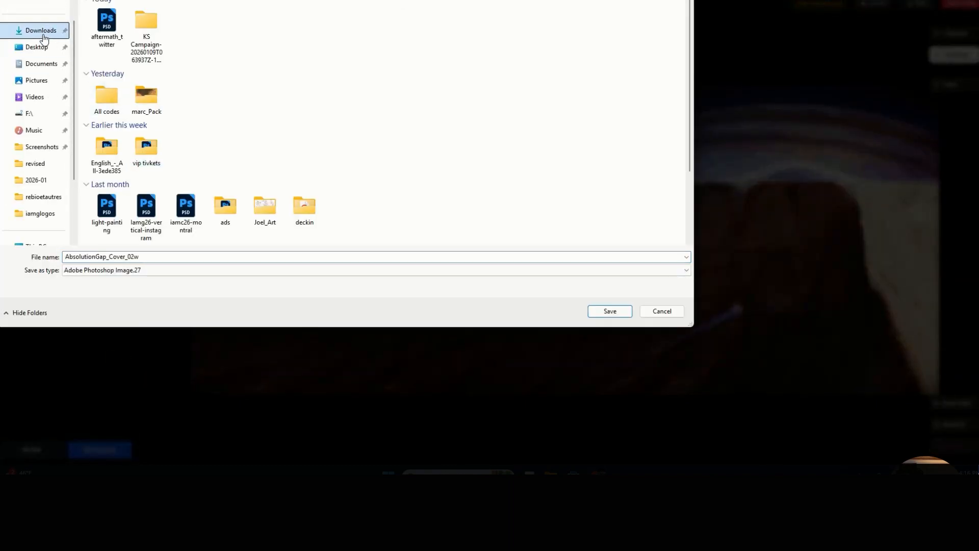
click(617, 313)
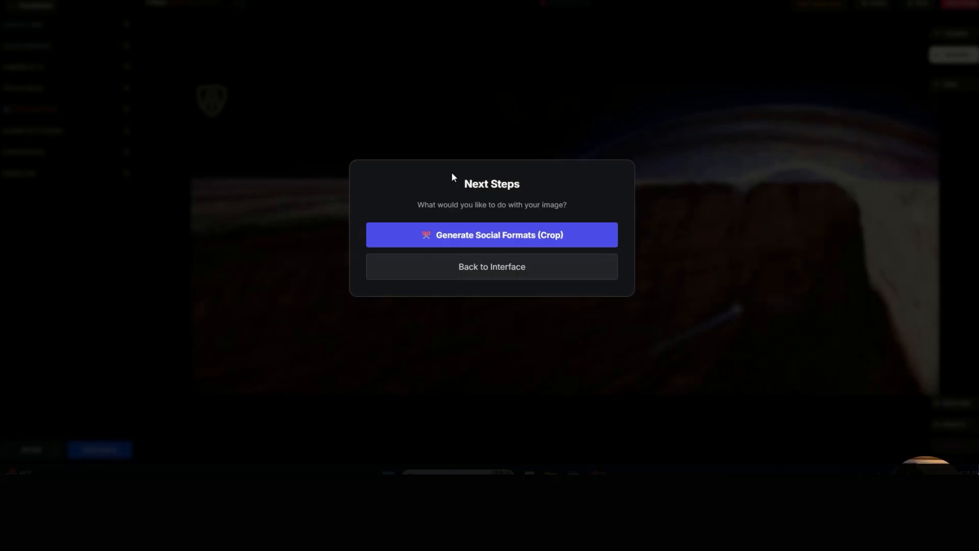
- Generate social crop formats from the exported image and add Facebook, LinkedIn and Bluesky to the platforms
click(474, 240)
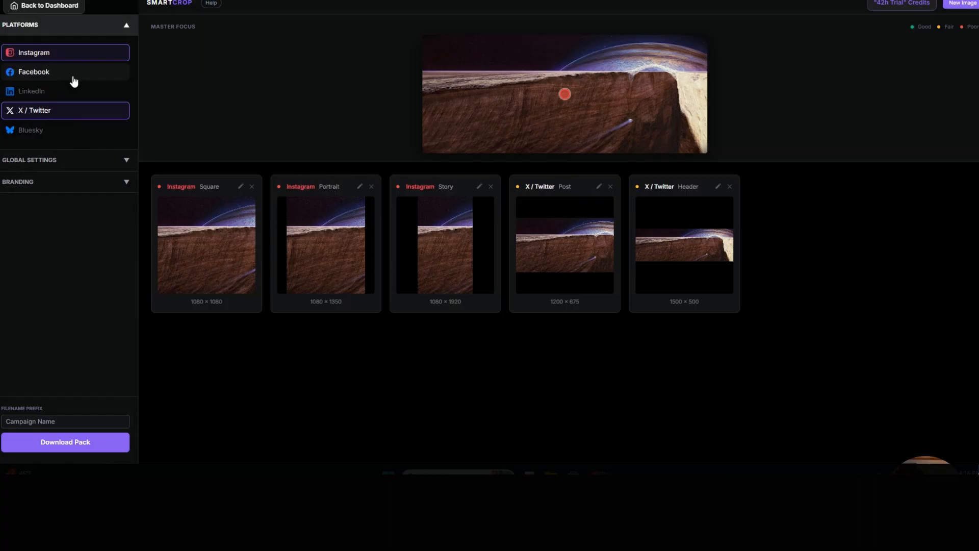
click(73, 77)
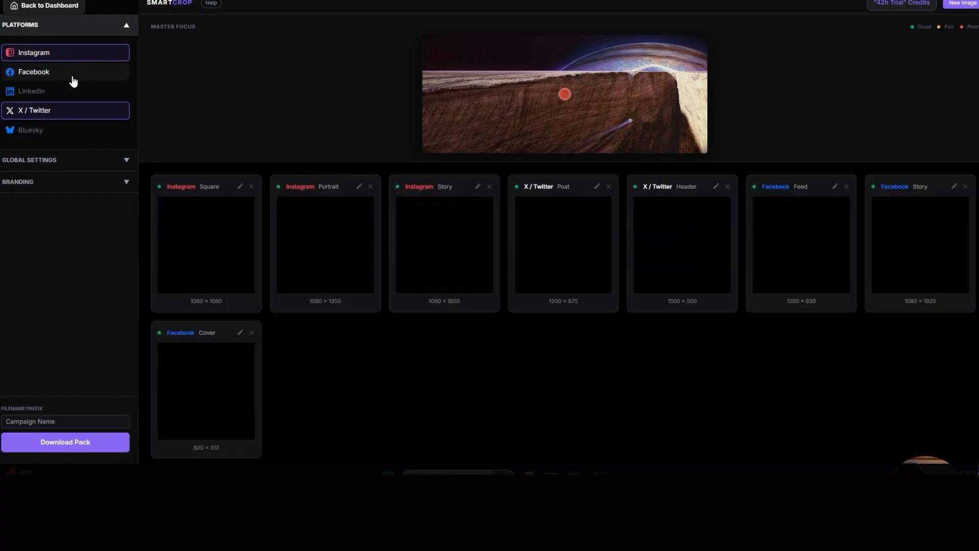
click(77, 90)
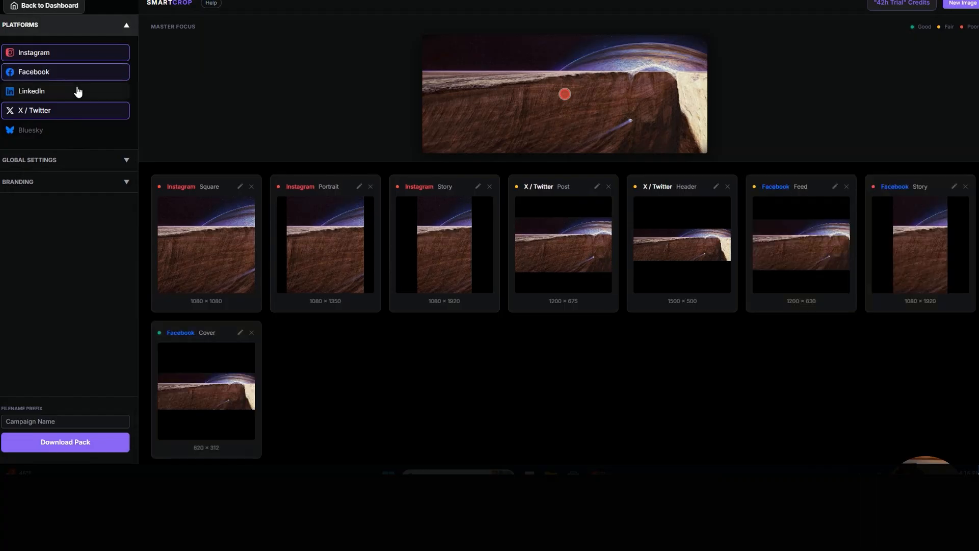
click(81, 131)
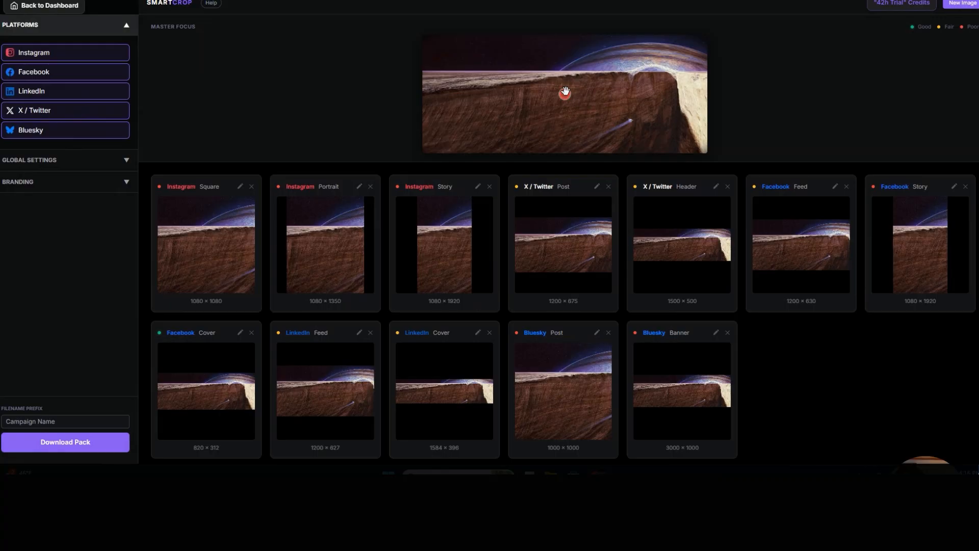
- Move the master focus point to the cliff's upper edge near the planet and upload the IAMAGtools logo white PNG as branding
drag(565, 94, 592, 76)
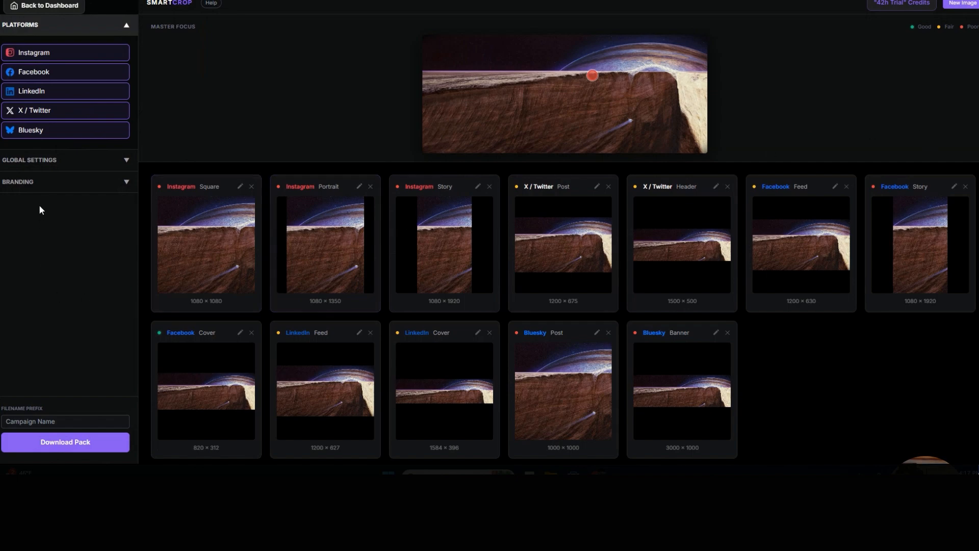
click(49, 183)
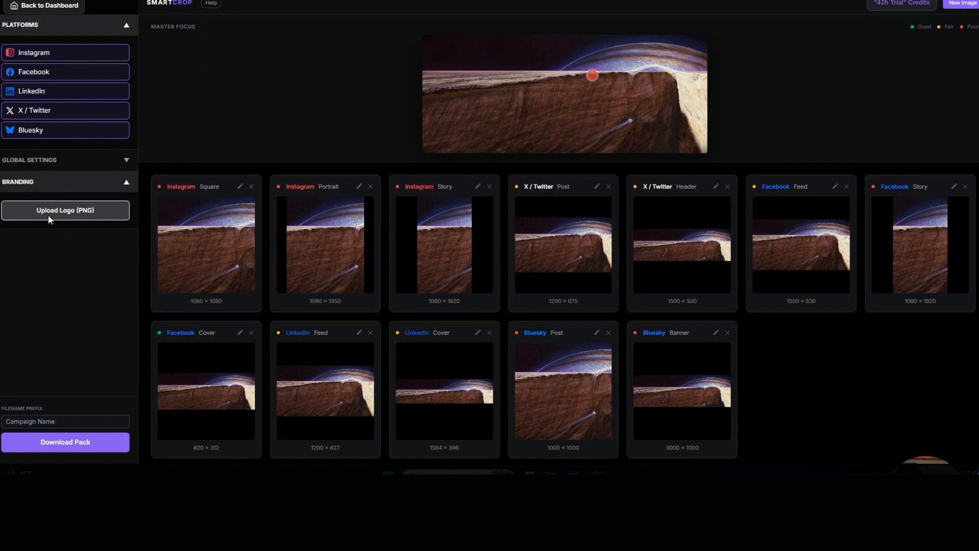
click(47, 214)
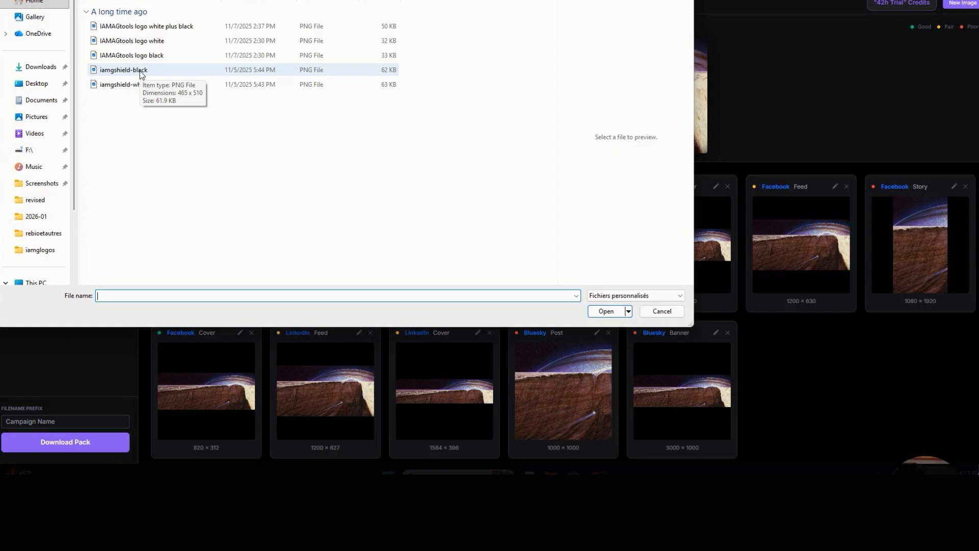
click(159, 56)
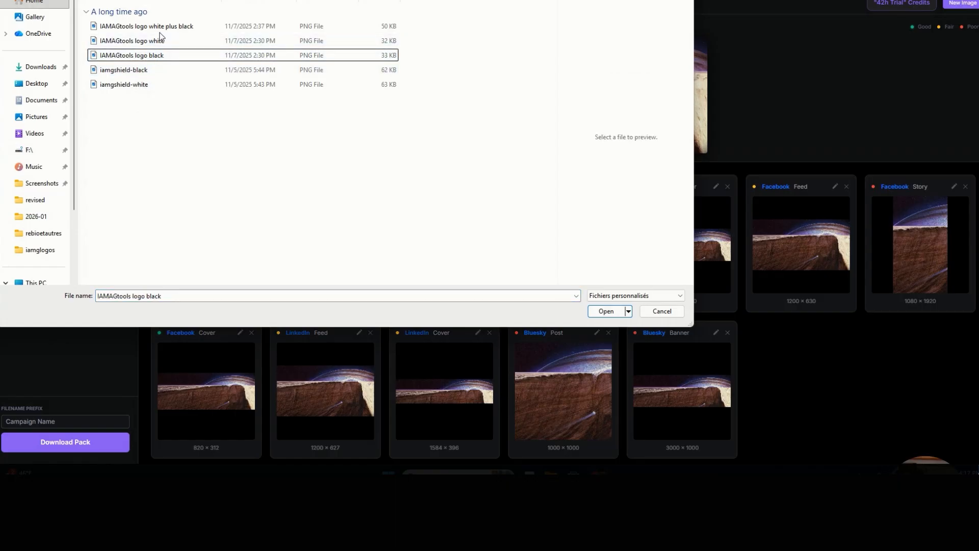
click(161, 41)
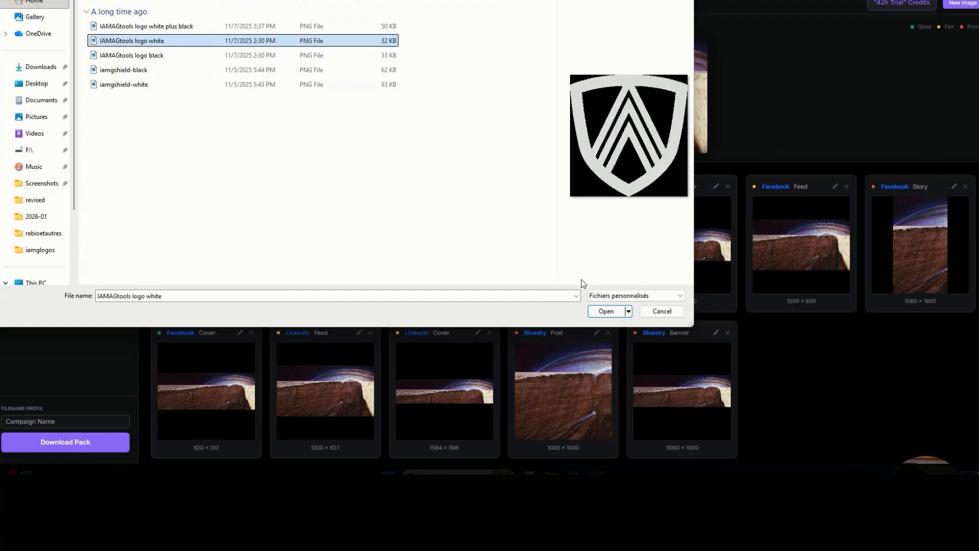
click(607, 310)
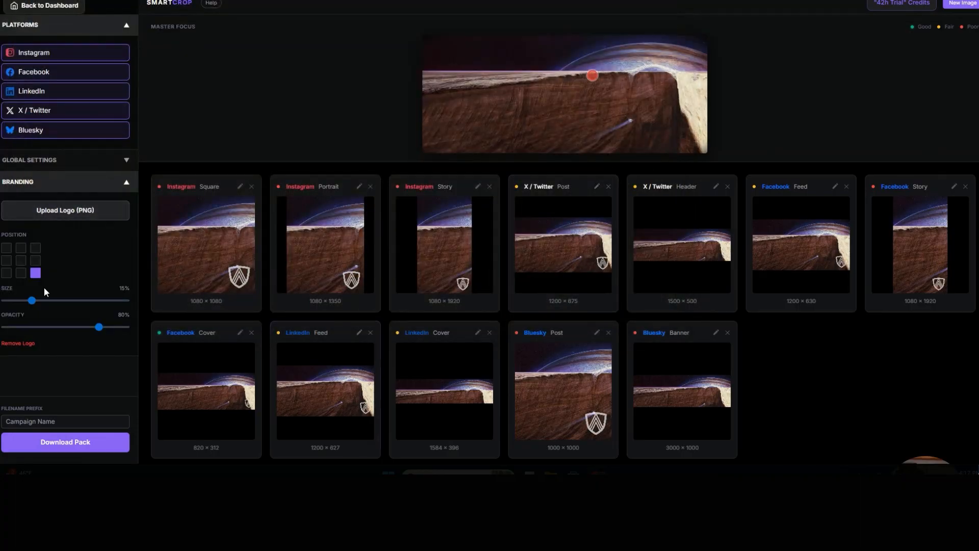
- Position the branding logo in the upper-right corner of all crops and reduce its size to 10%
click(6, 248)
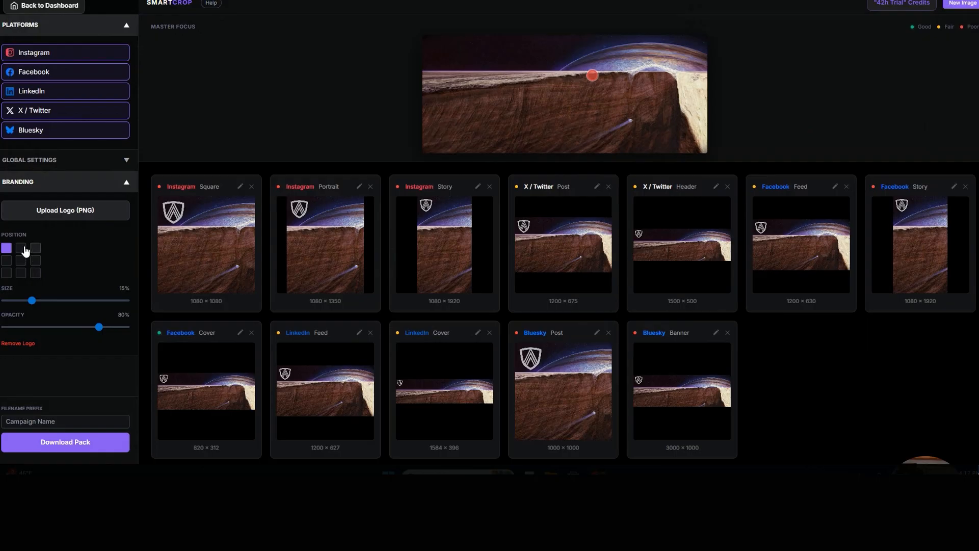
click(24, 249)
click(35, 248)
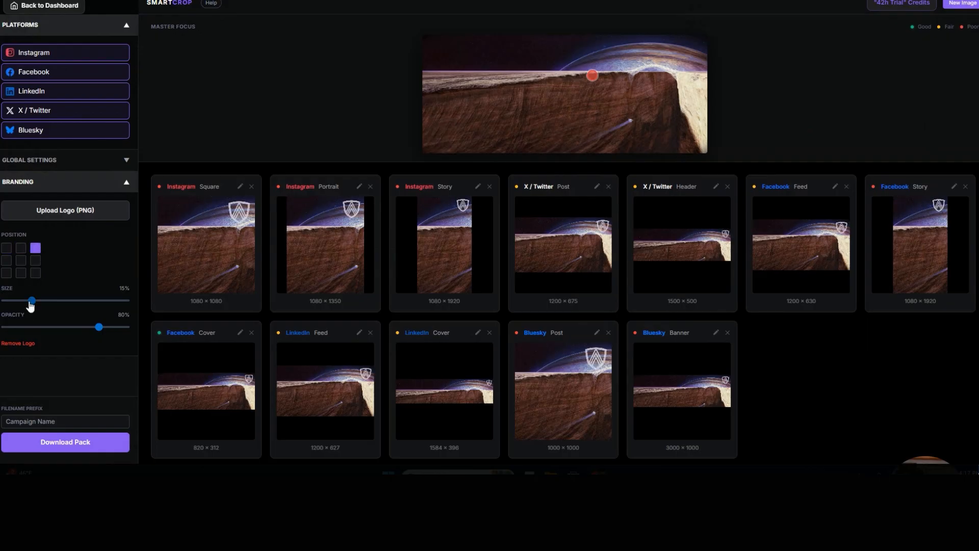
mouse_move(30, 304)
mouse_down()
mouse_move(10, 304)
mouse_move(19, 304)
mouse_up()
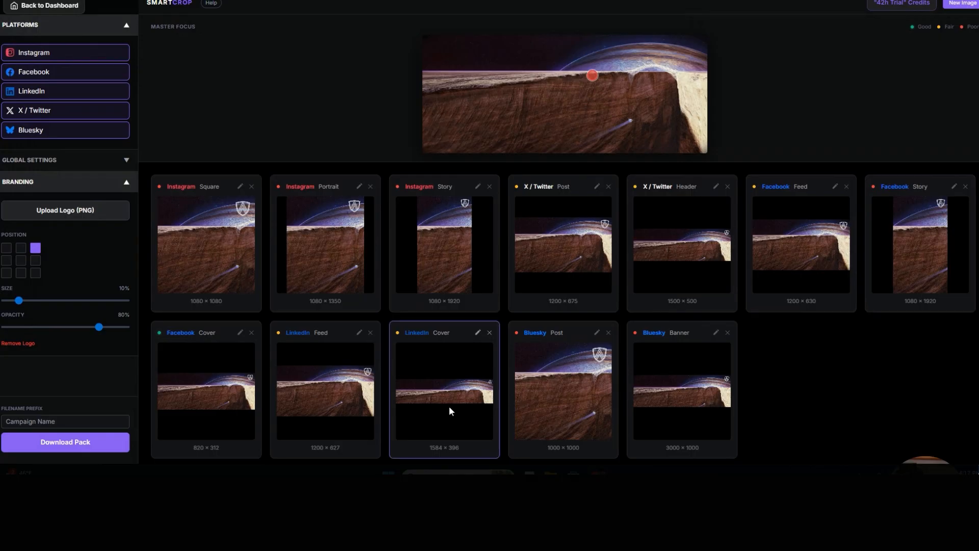
- Reframe the Facebook Story crop so the small ship sits near the centre, and save the adjustment
click(954, 187)
drag(495, 279, 429, 278)
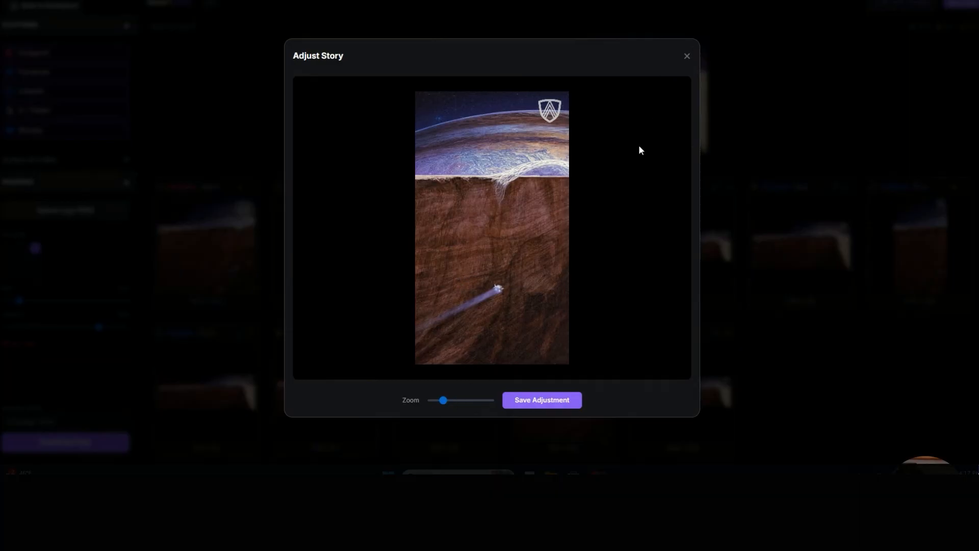
click(563, 401)
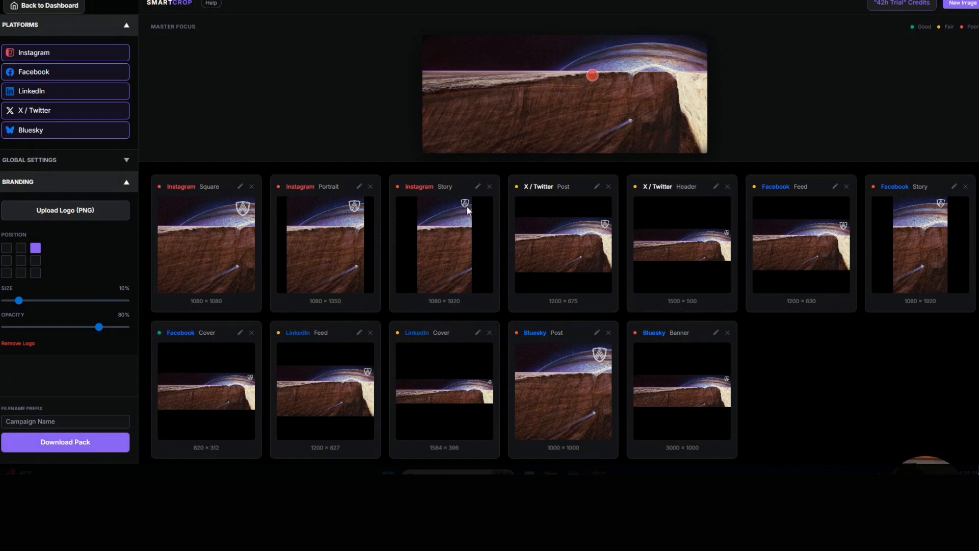
- Set the filename prefix to "all social" plus the artist's first name and download the crop pack as a zip to Downloads
click(112, 423)
text(all social)
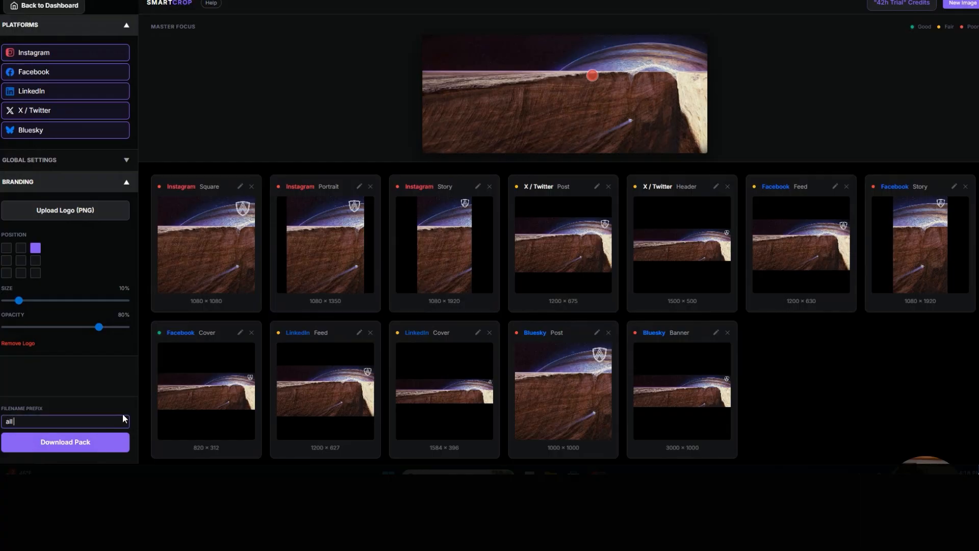
text( Marc)
click(88, 442)
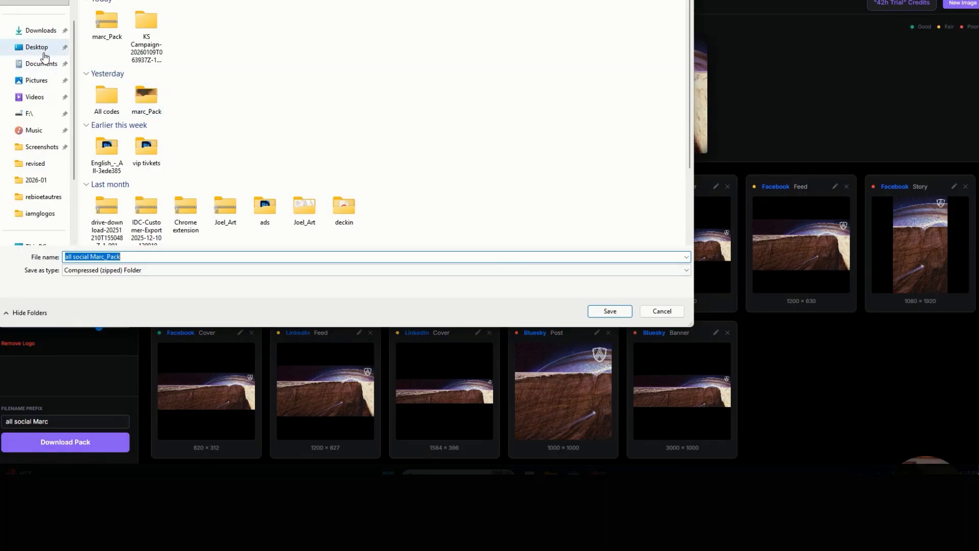
click(47, 31)
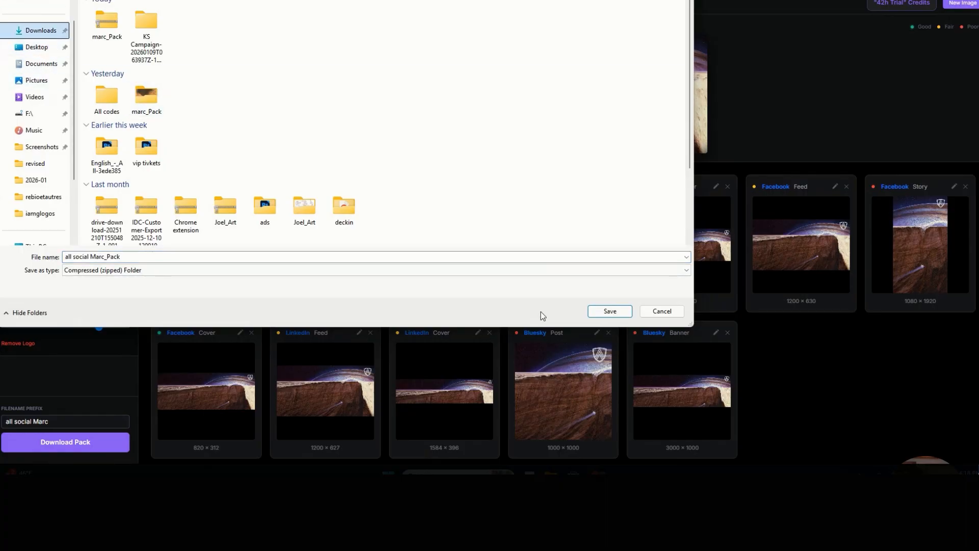
click(609, 311)
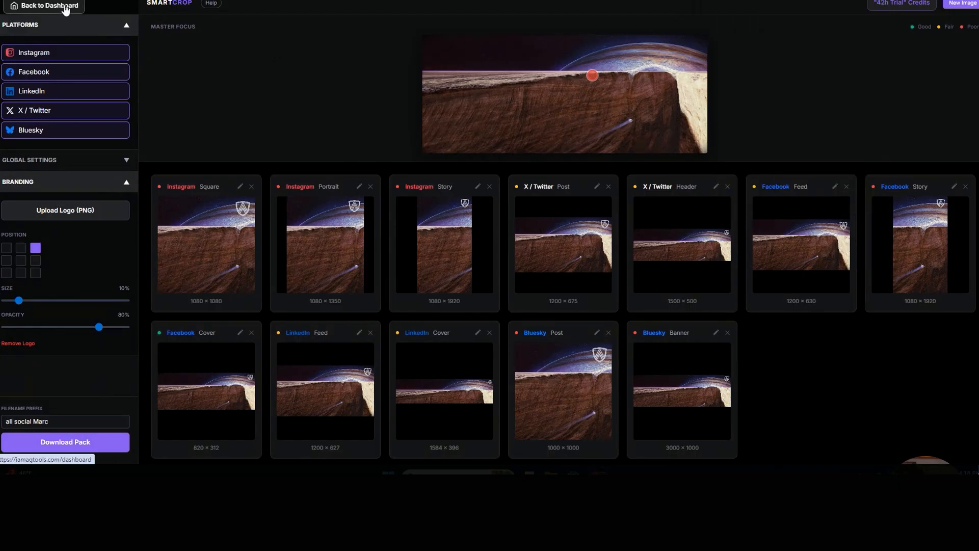
- Reopen the saved AbsolutionGap_Cover_02w project in Final Touch & Protect from its library and examine its AI protection settings
click(65, 8)
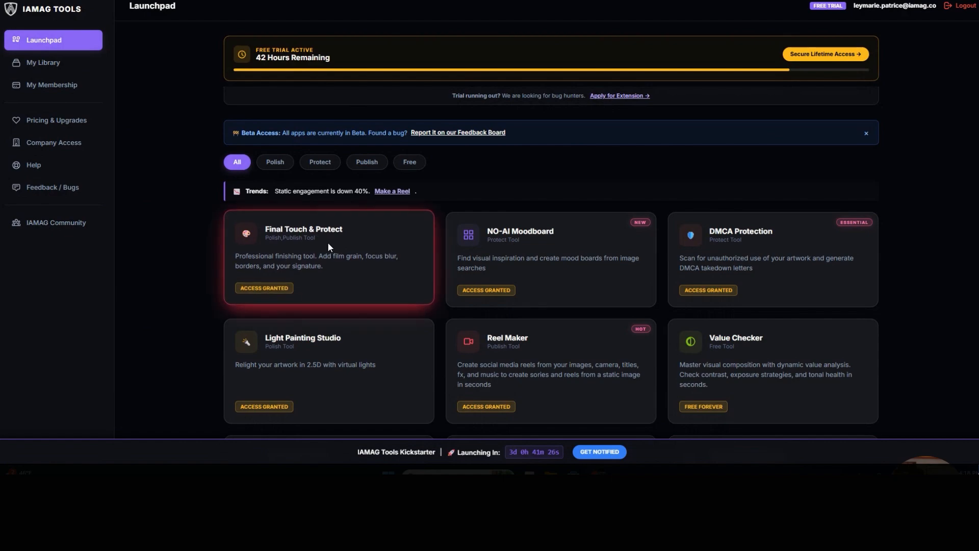
click(329, 248)
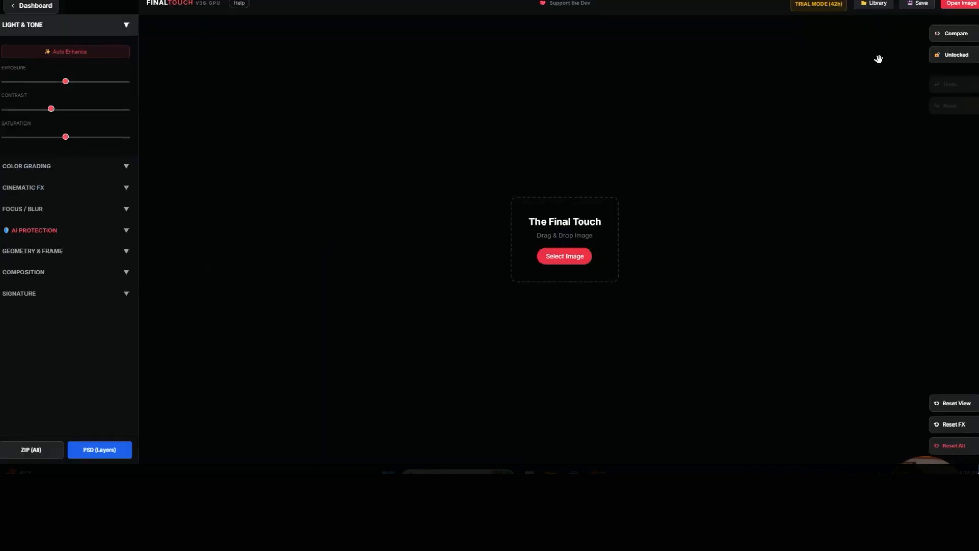
click(874, 4)
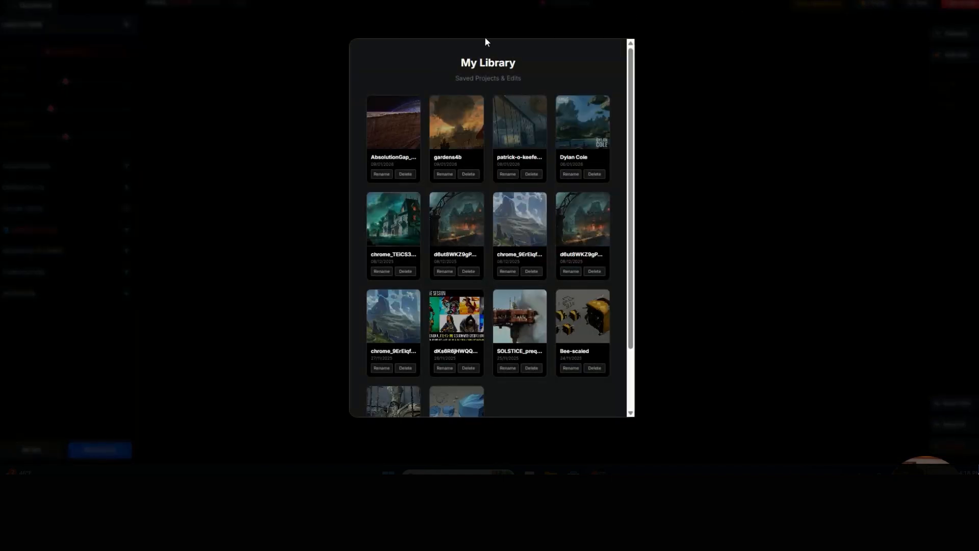
click(400, 123)
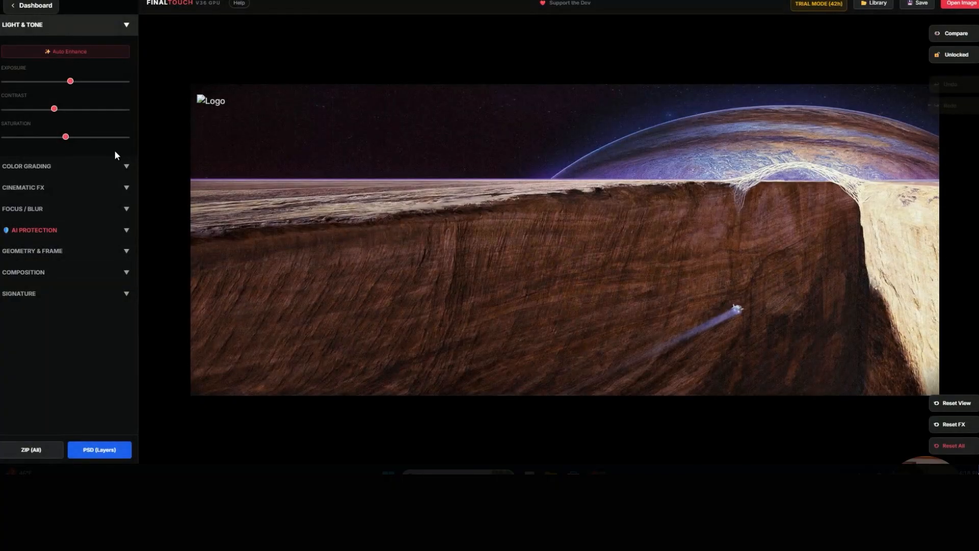
click(68, 230)
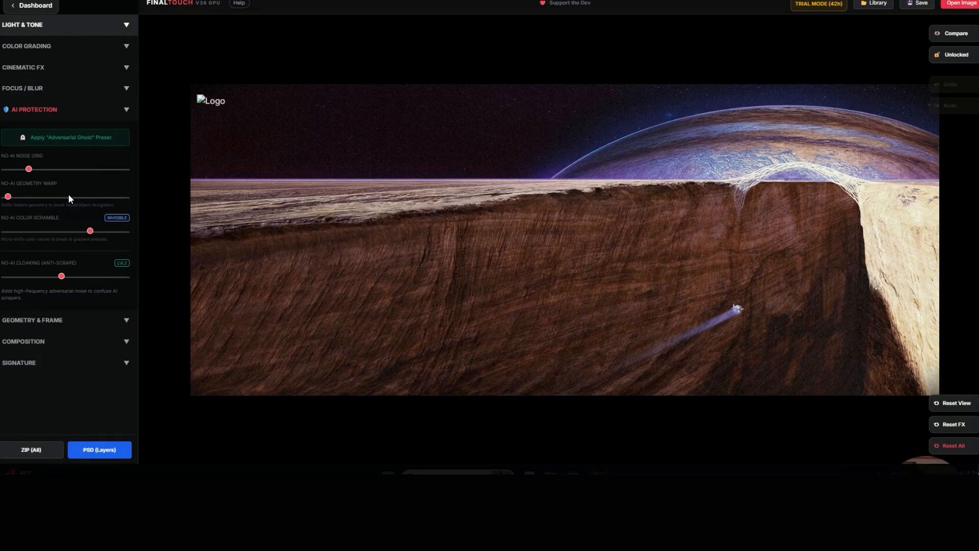
- Browse the saved projects in My Library by category, ending with the FinalTouch projects
click(37, 9)
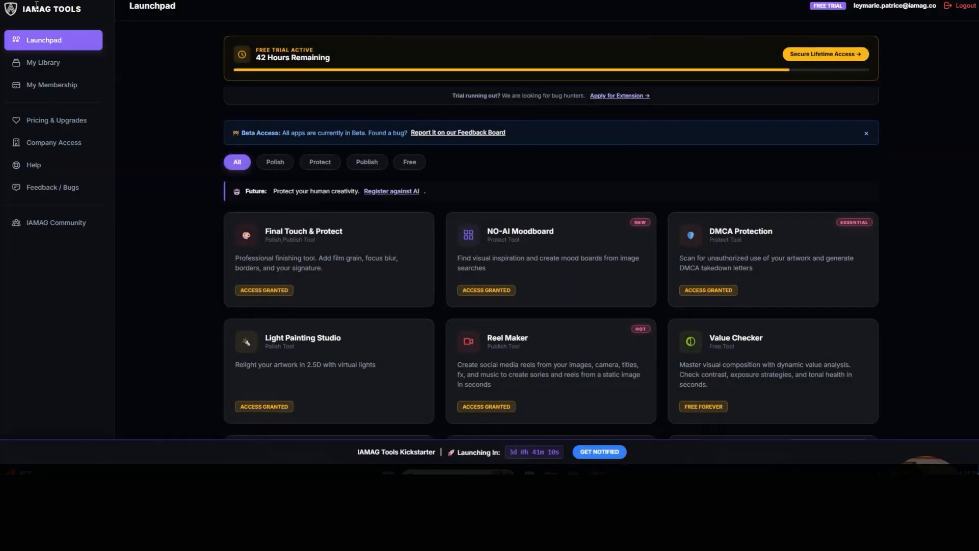
click(45, 64)
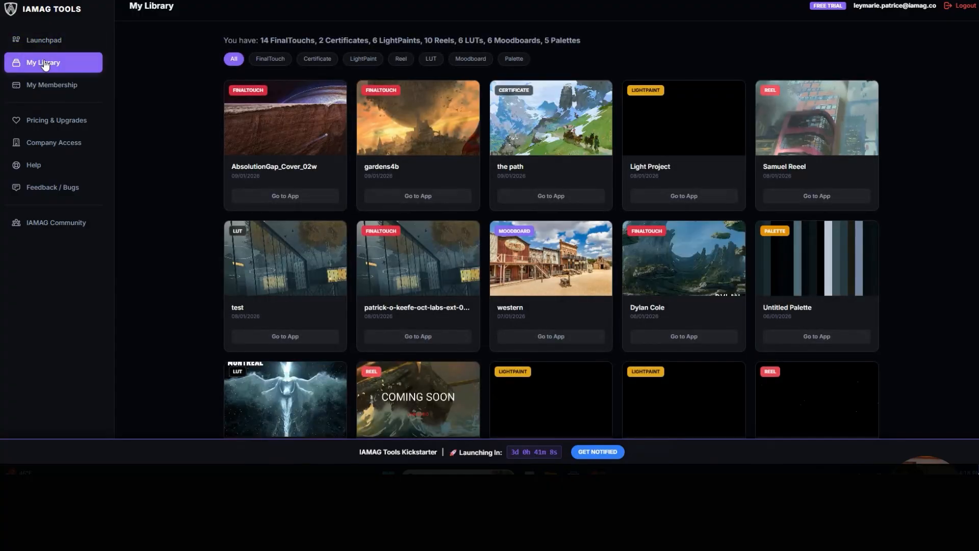
click(271, 60)
click(333, 60)
click(363, 59)
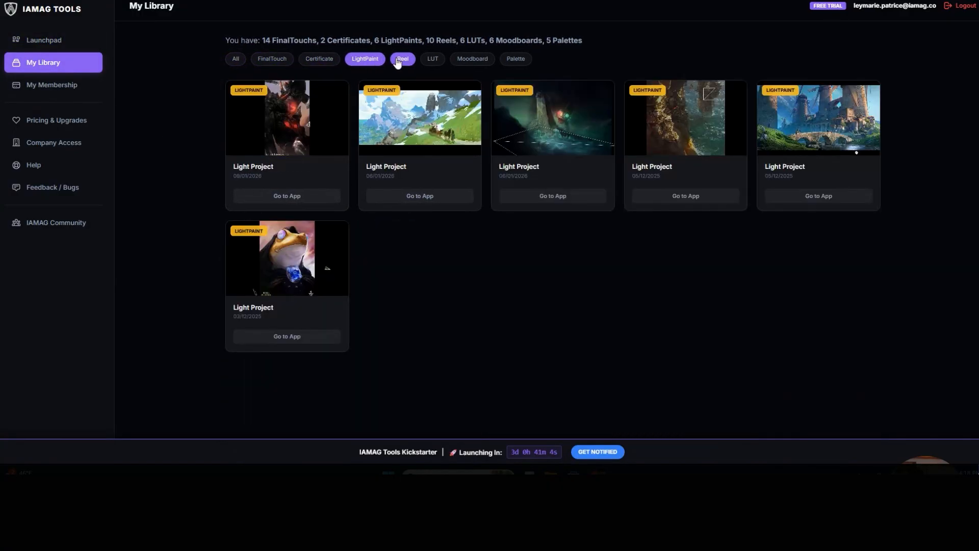
click(401, 59)
click(271, 59)
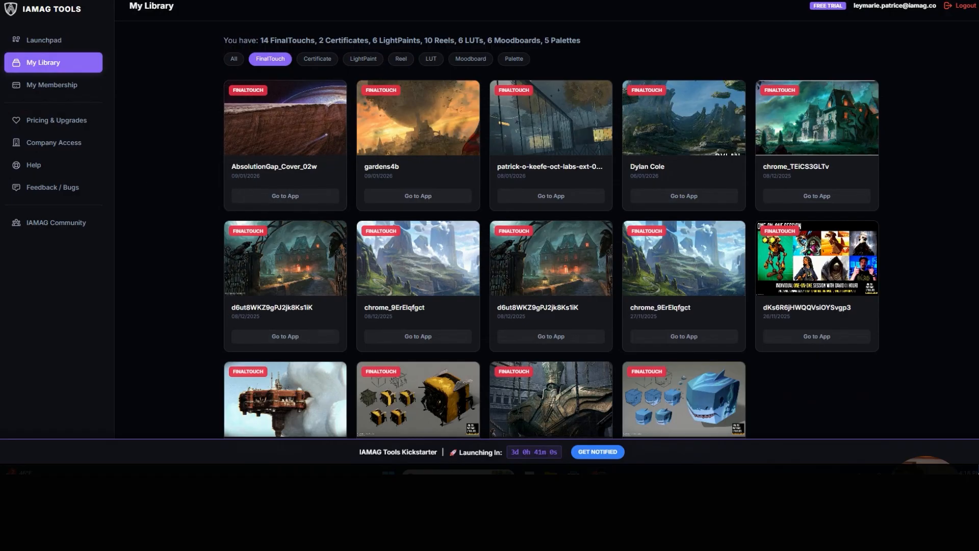
- Switch to File Explorer and extract the downloaded "all social" crop pack zip in the Downloads folder
click(550, 473)
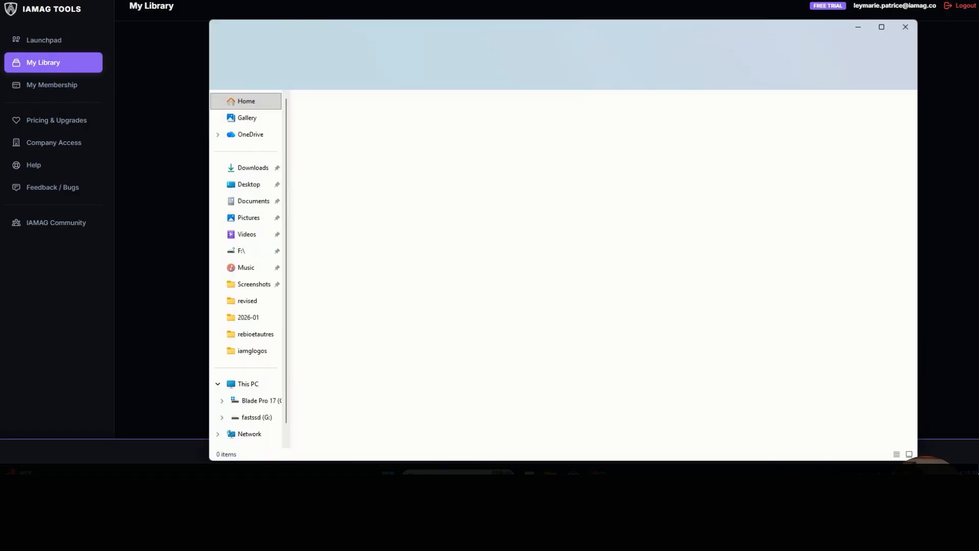
click(262, 172)
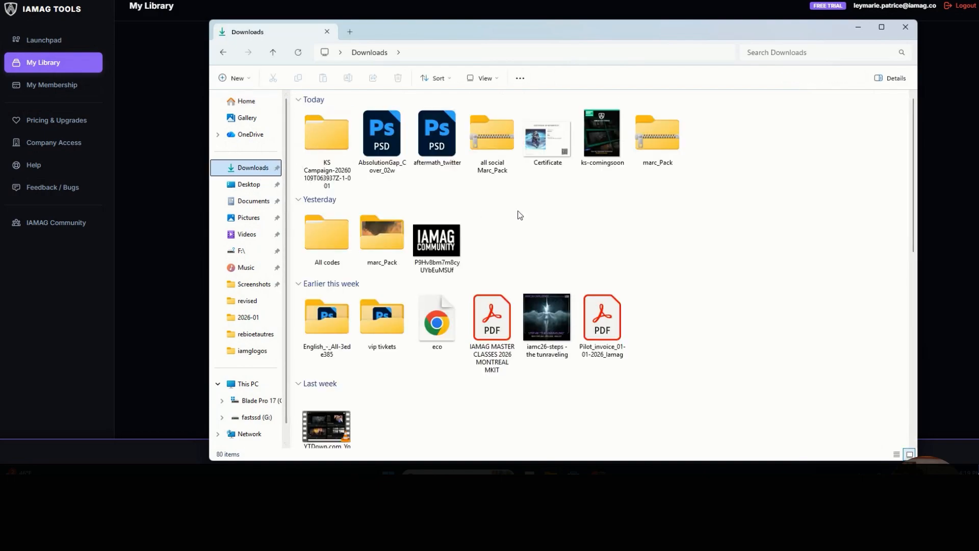
click(482, 135)
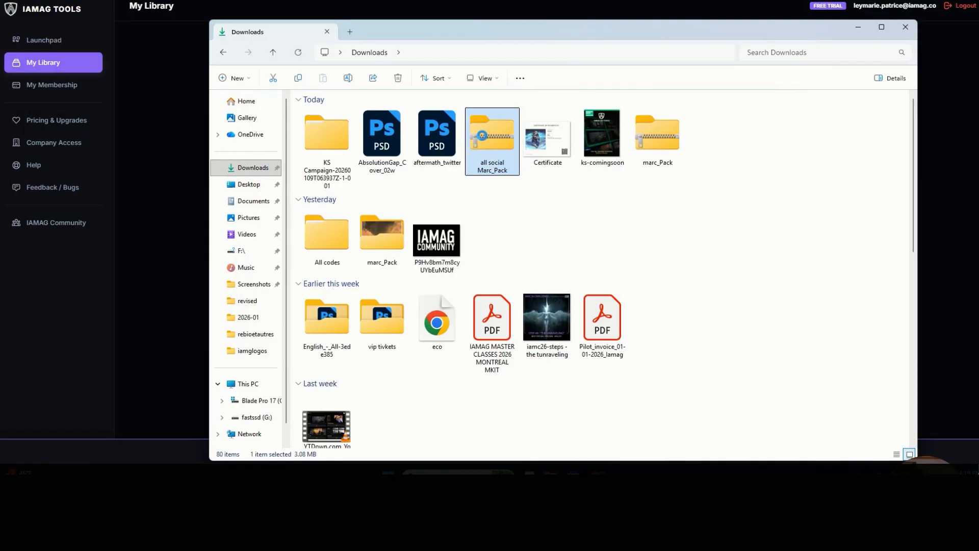
right_click(485, 154)
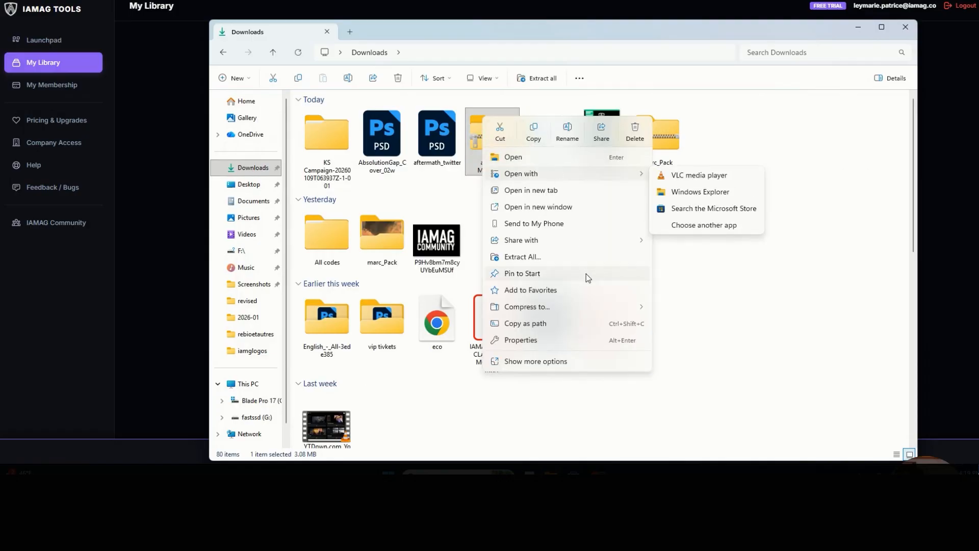
click(540, 257)
click(590, 303)
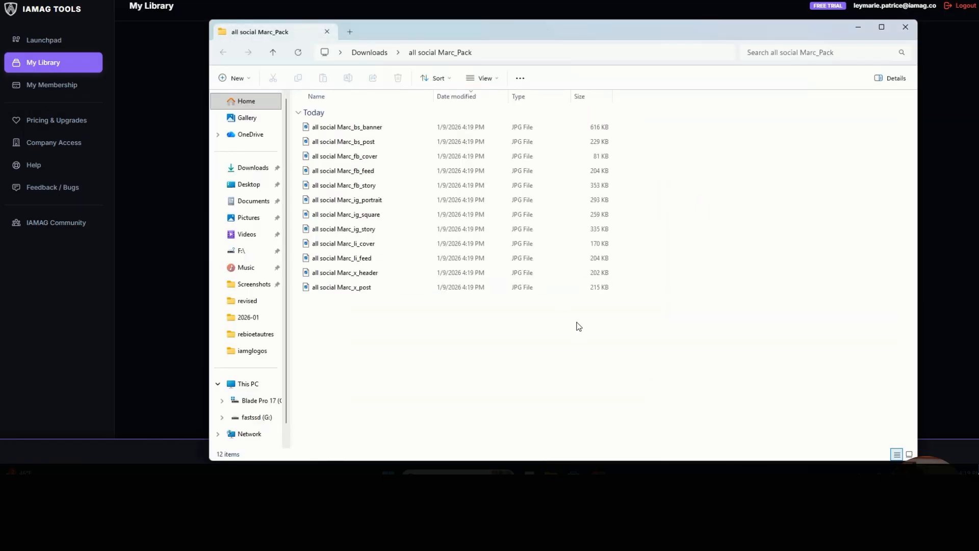
- Show the extracted crops as extra large icons and open the Facebook story image for review
right_click(577, 323)
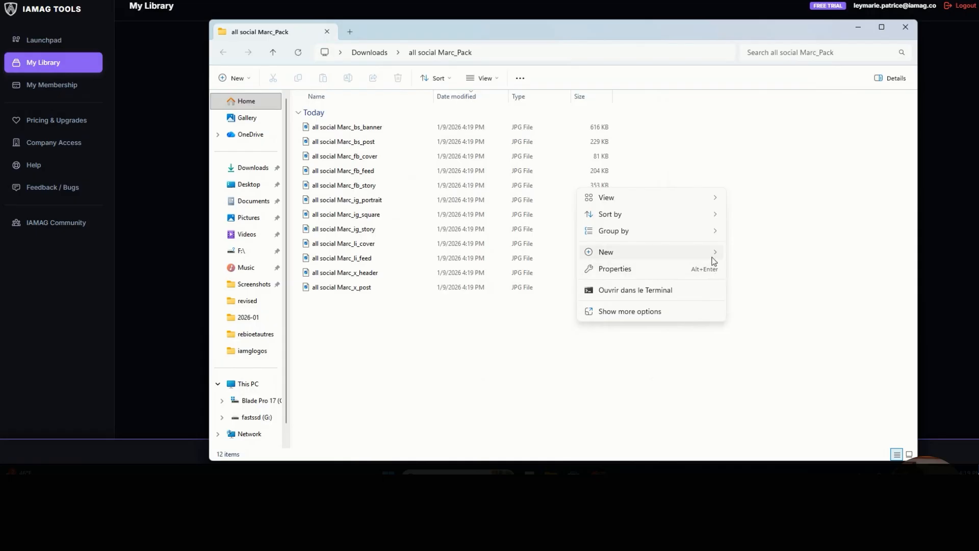
mouse_move(701, 206)
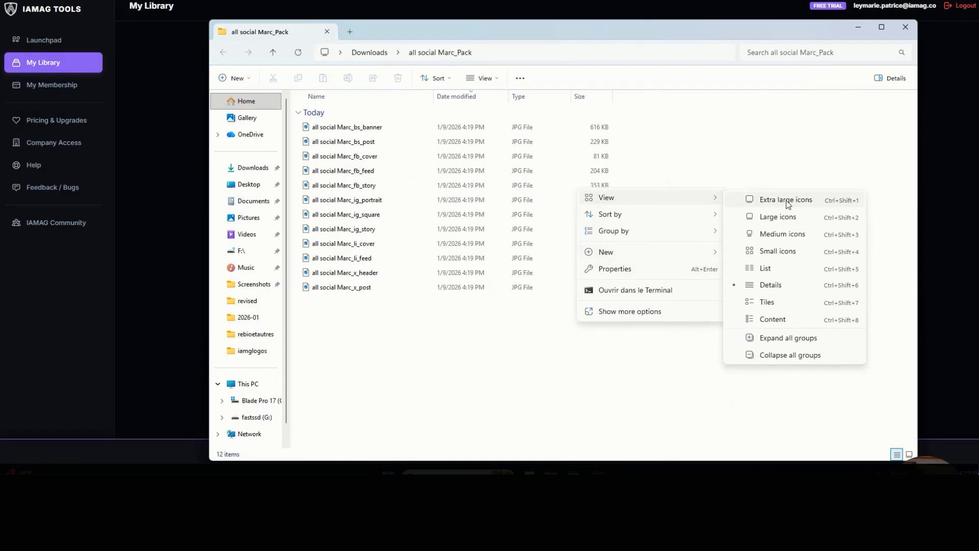
click(788, 199)
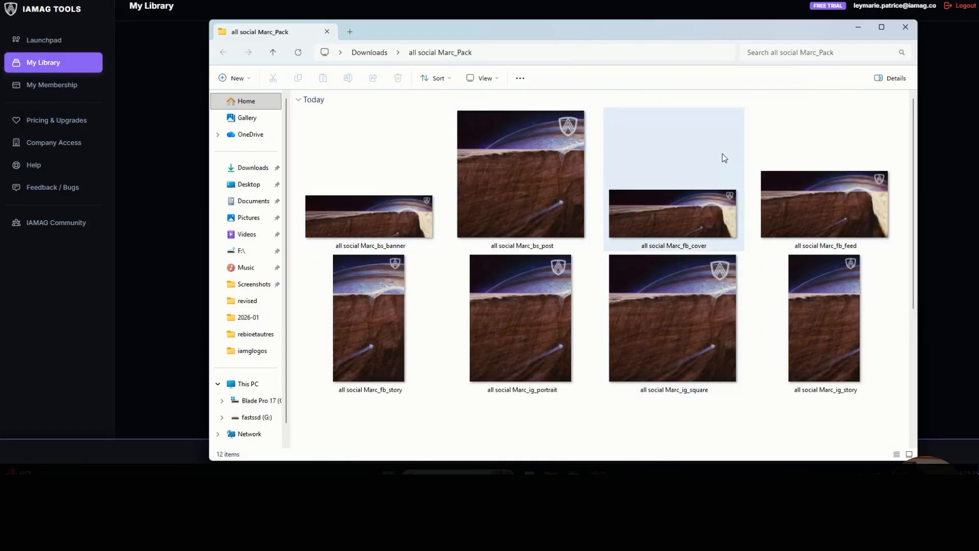
scroll(717, 152, down, 2)
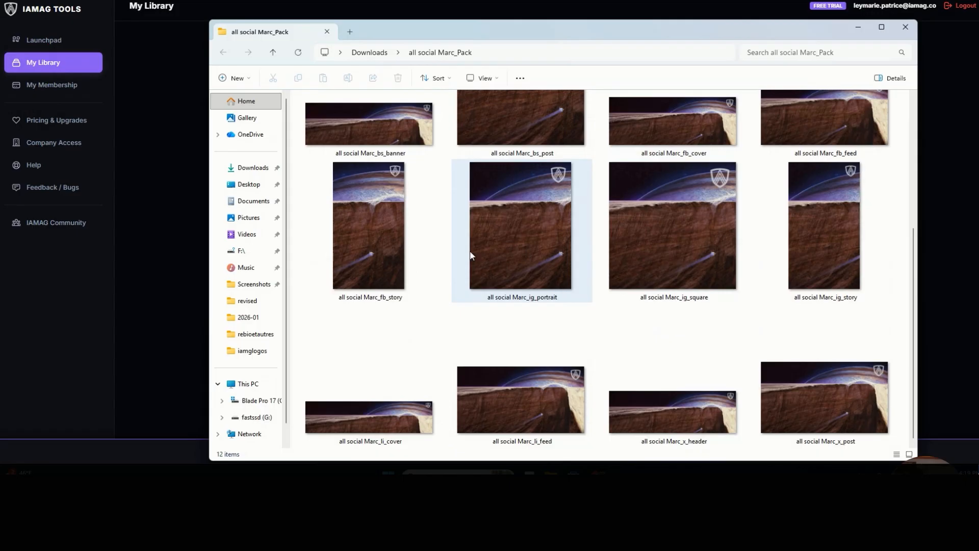
click(366, 229)
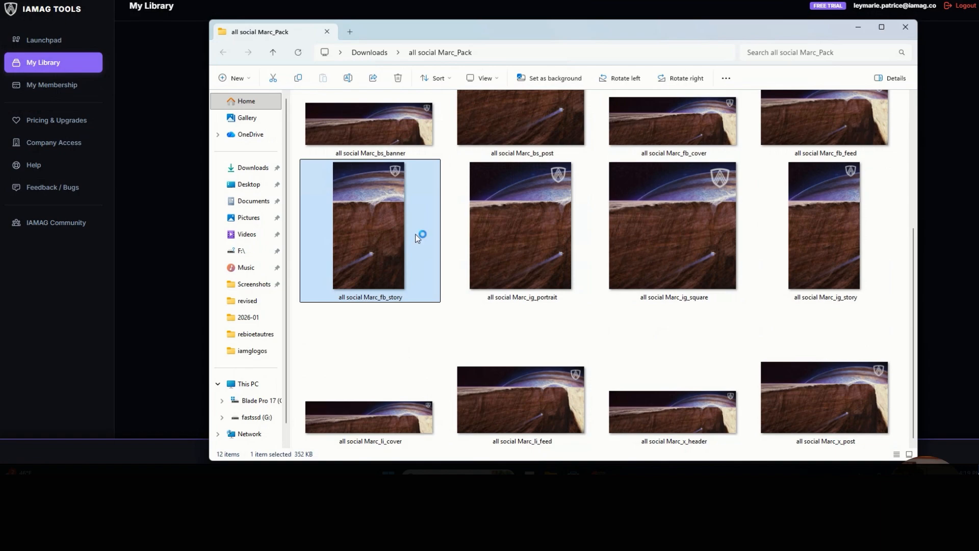
double_click(485, 235)
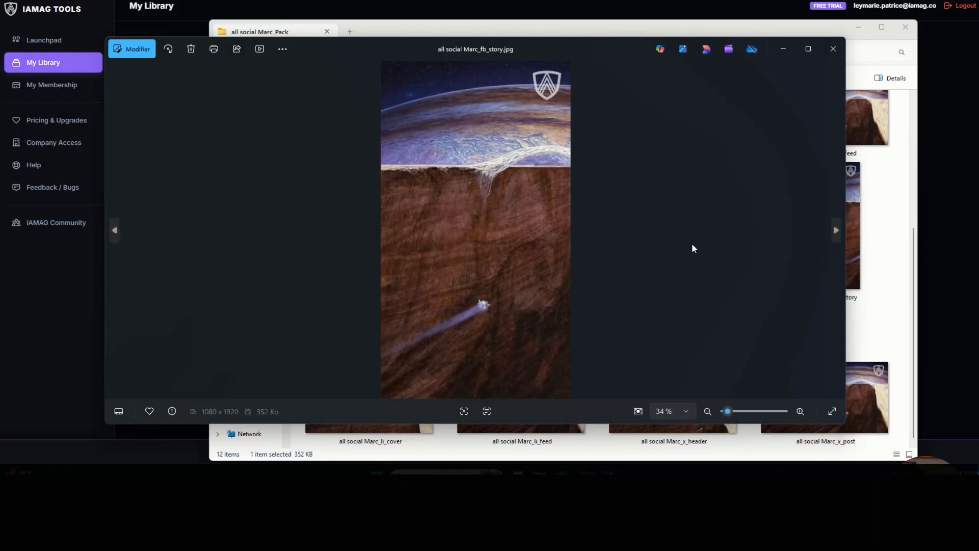
- Close the Facebook story preview, look over the remaining crops in the extracted pack, and close its folder window
click(832, 49)
scroll(630, 327, up, 2)
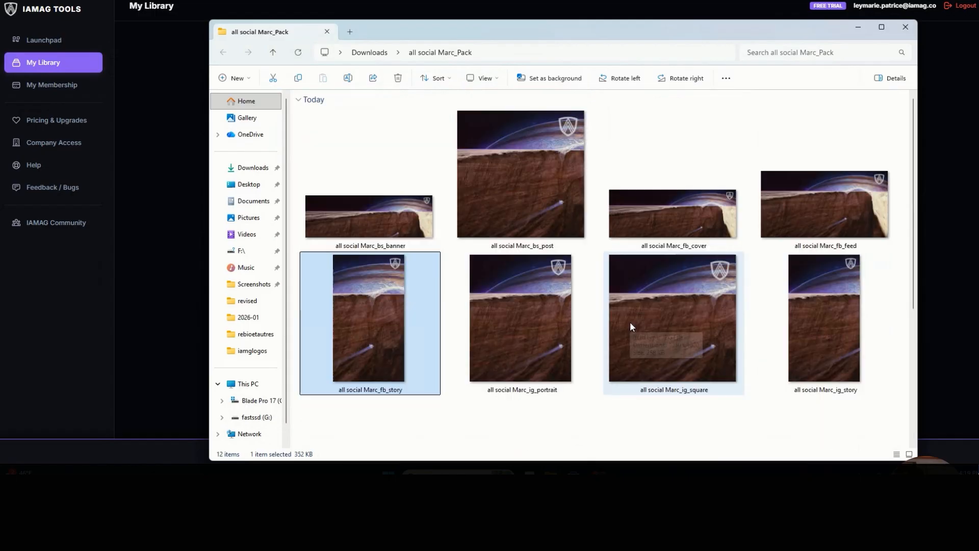
scroll(598, 263, down, 2)
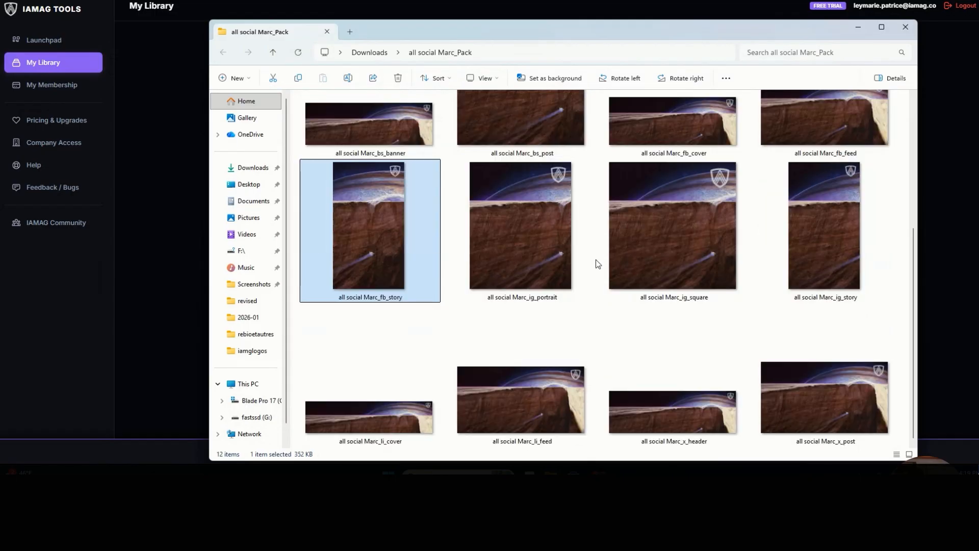
click(904, 32)
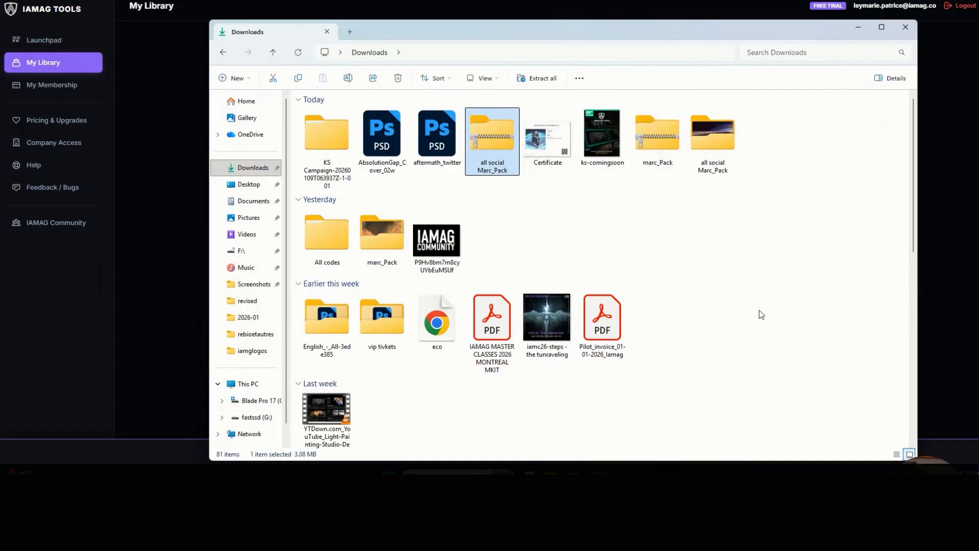
- Open the AbsolutionGap_Cover_02w PSD from Downloads in Photoshop and hide its Final Touch and Signature layers to inspect the original artwork
click(376, 131)
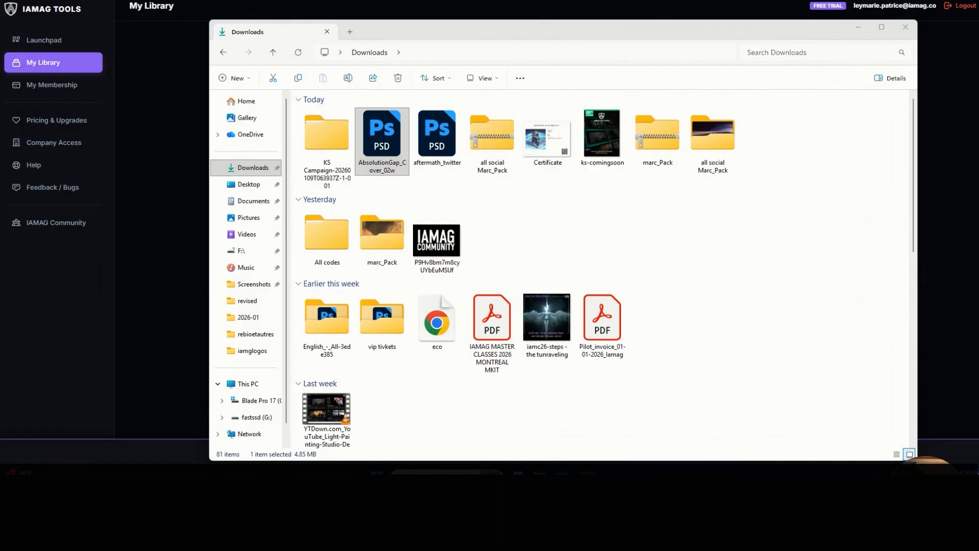
drag(0, 45, 475, 0)
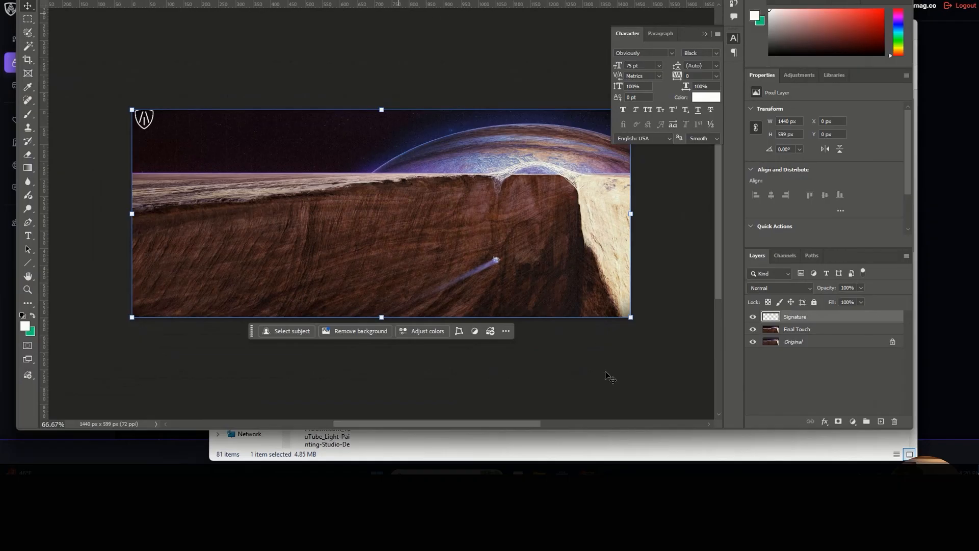
click(664, 380)
click(786, 390)
click(753, 317)
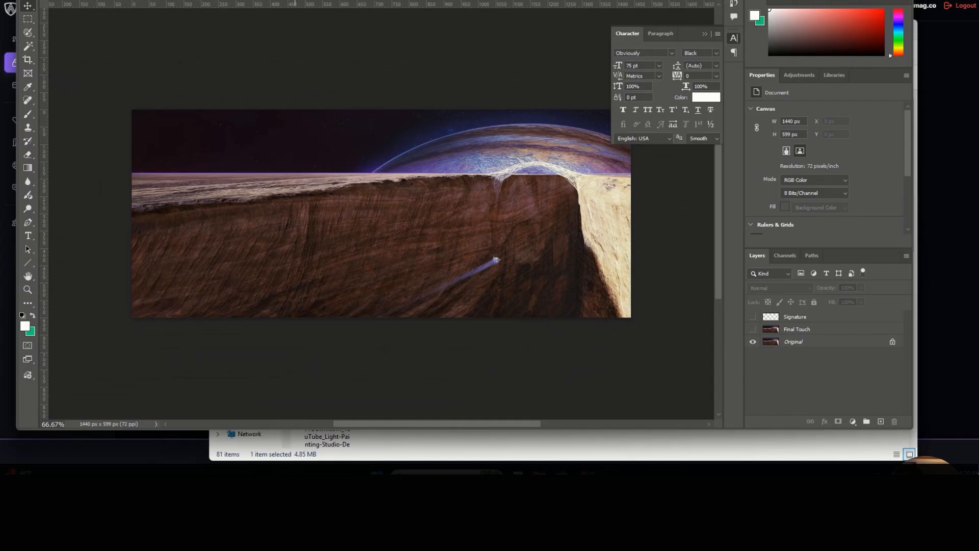
- Switch back to IAMAG Tools, launch Final Touch & Protect, and load the saved AbsolutionGap_Cover_02w project
key(alt+Tab)
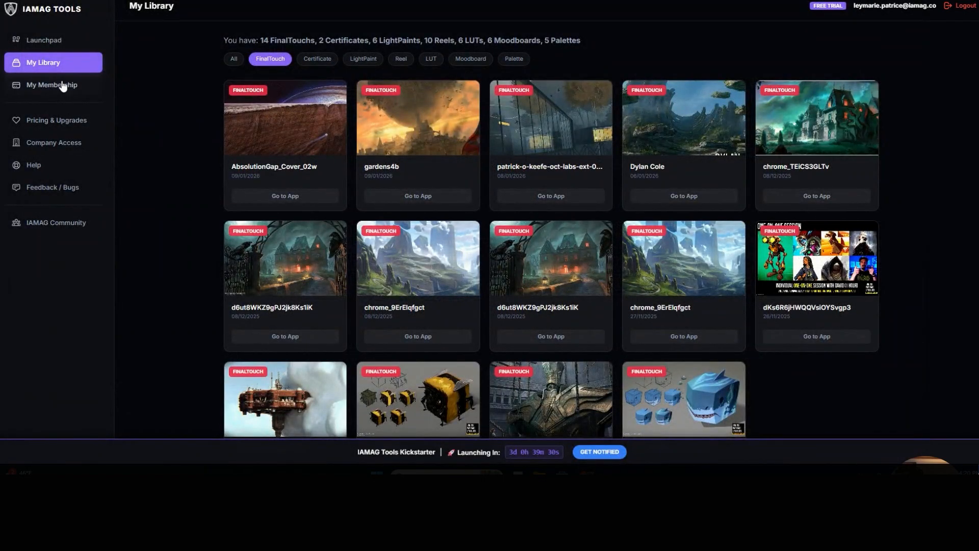
click(66, 40)
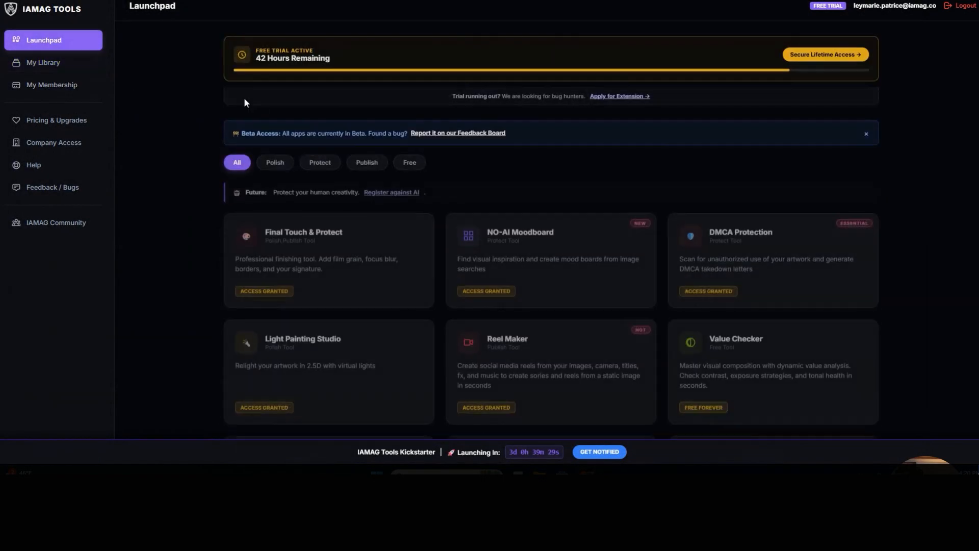
click(314, 243)
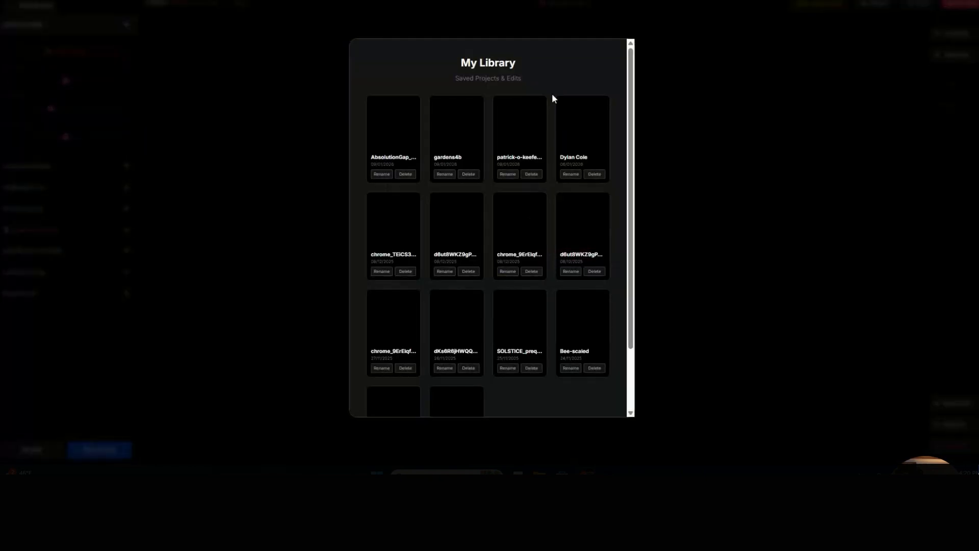
click(388, 136)
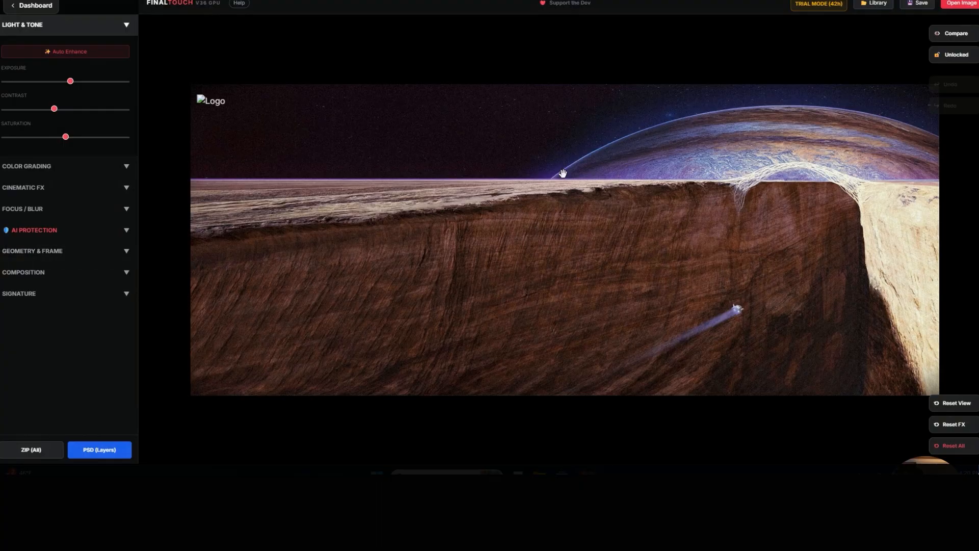
- Change the artwork's signature from logo to the text "sdfdfsdfsdf" and move it to the artwork's lower-right corner
click(203, 99)
click(84, 292)
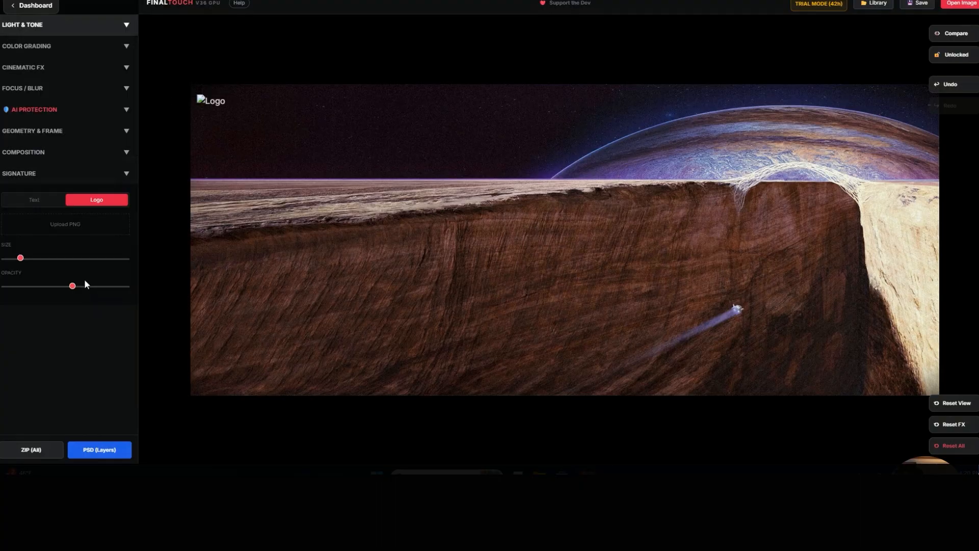
click(36, 200)
mouse_move(204, 120)
mouse_down()
mouse_move(457, 169)
mouse_move(571, 212)
mouse_move(832, 341)
mouse_move(866, 381)
mouse_up()
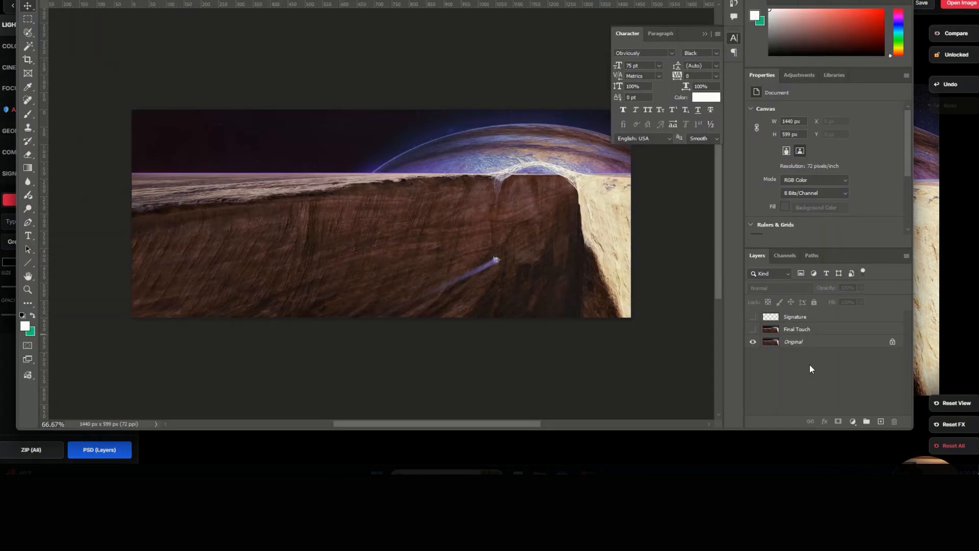
- Switch to Photoshop and toggle the Final Touch layer's visibility to compare it with the Original layer
click(753, 330)
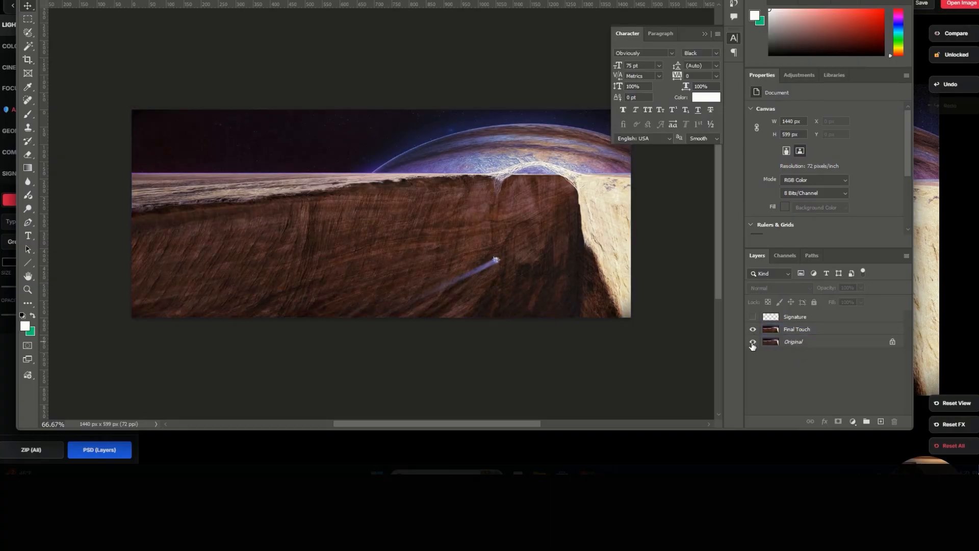
click(754, 331)
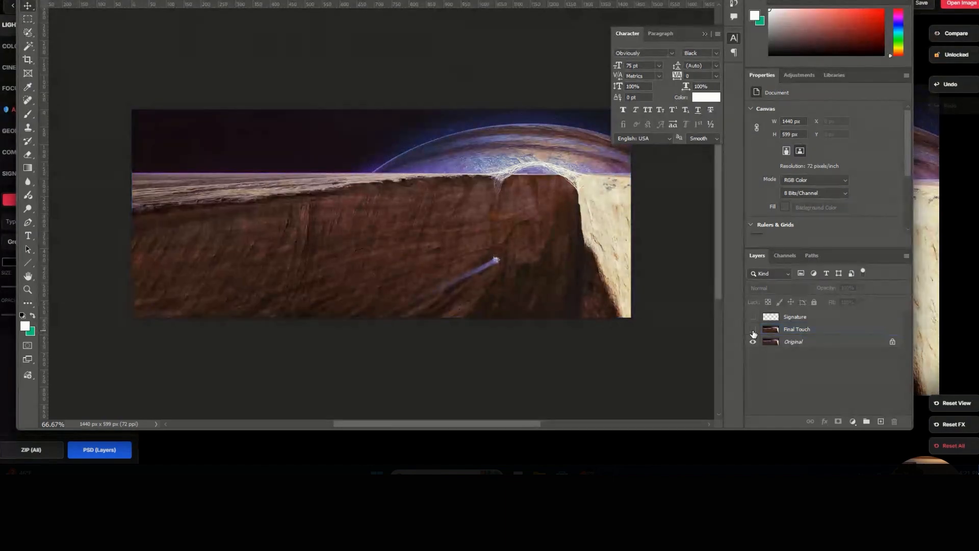
click(753, 331)
click(753, 331)
click(753, 330)
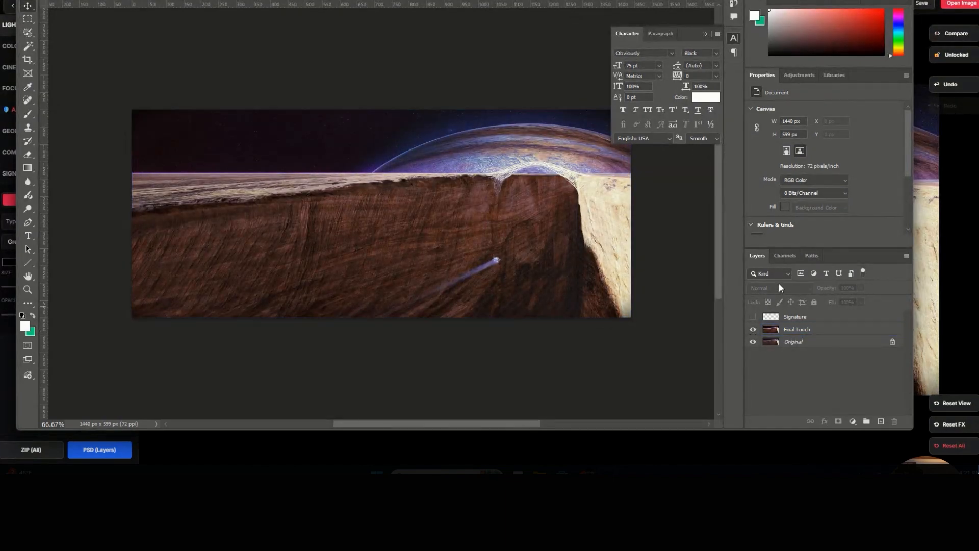
click(809, 329)
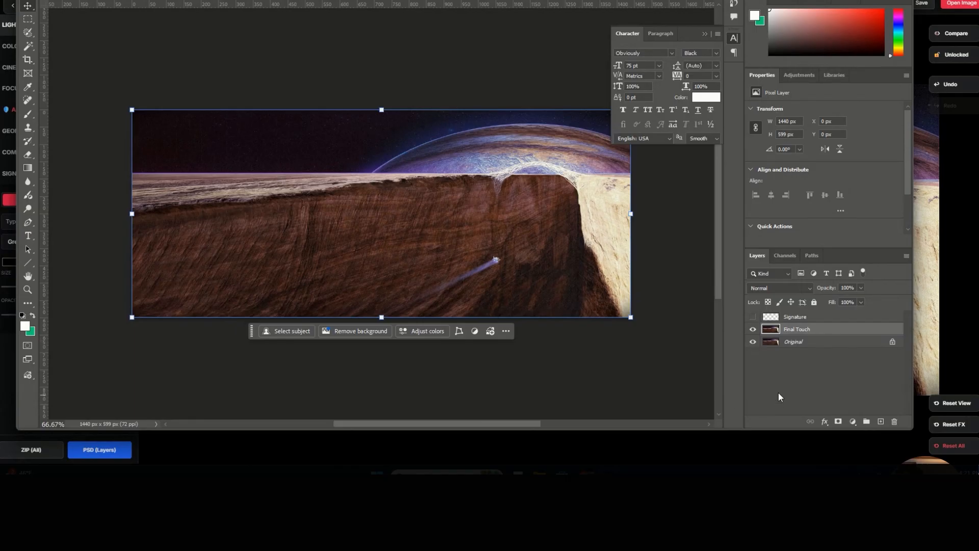
- Hide the Final Touch layer, show the Signature layer and shift its logo slightly upward, and quit Photoshop without saving
click(753, 331)
click(753, 316)
click(795, 317)
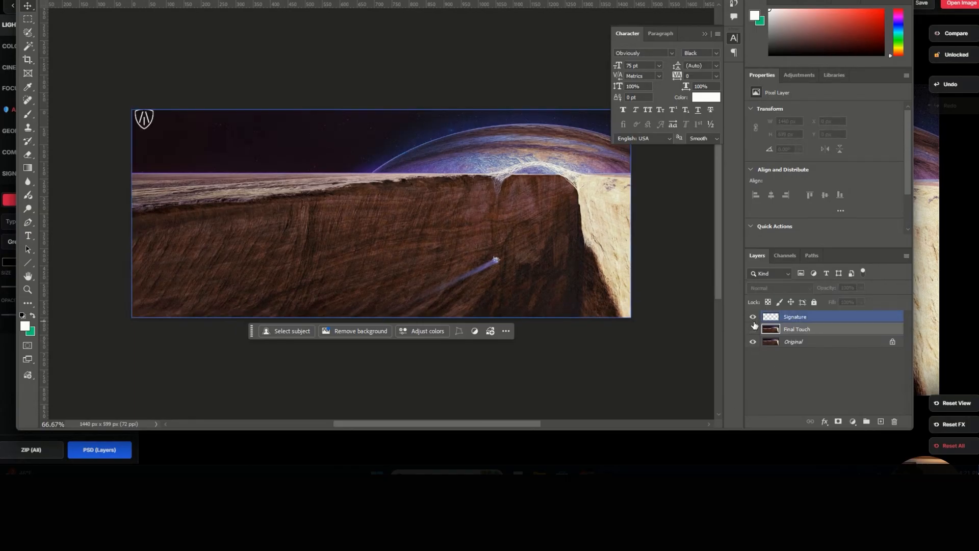
mouse_move(162, 115)
mouse_down()
mouse_move(177, 142)
mouse_move(433, 184)
mouse_move(477, 162)
mouse_move(293, 128)
mouse_move(179, 134)
mouse_move(143, 114)
mouse_up()
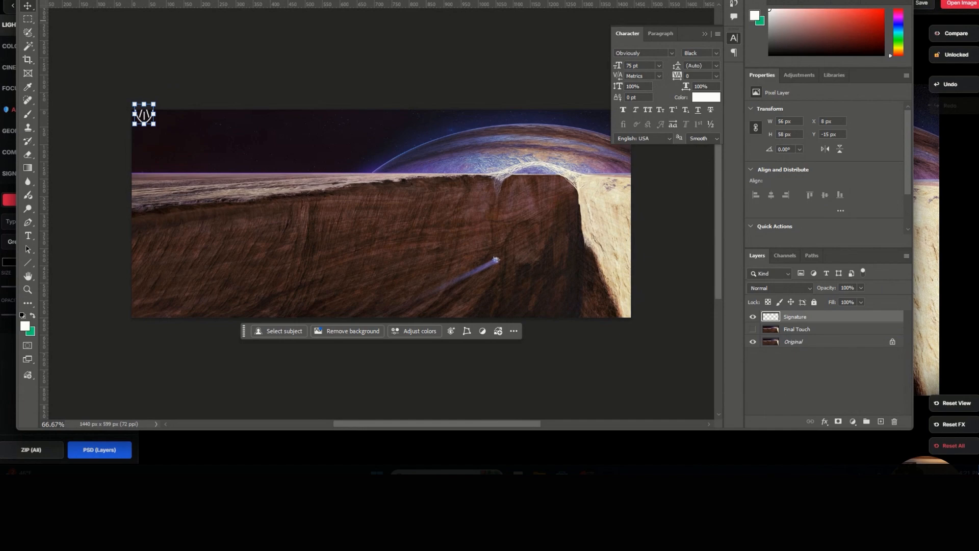
key(ctrl+q)
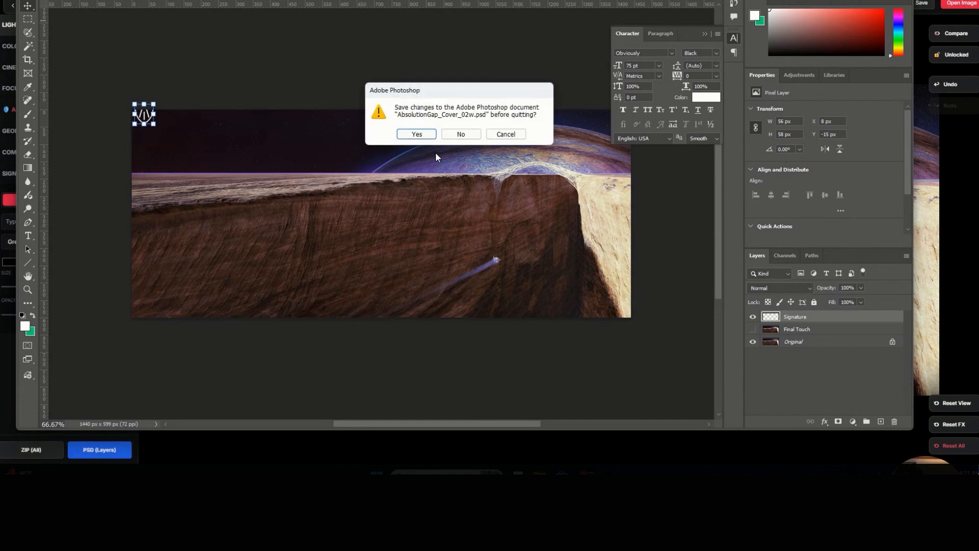
click(463, 131)
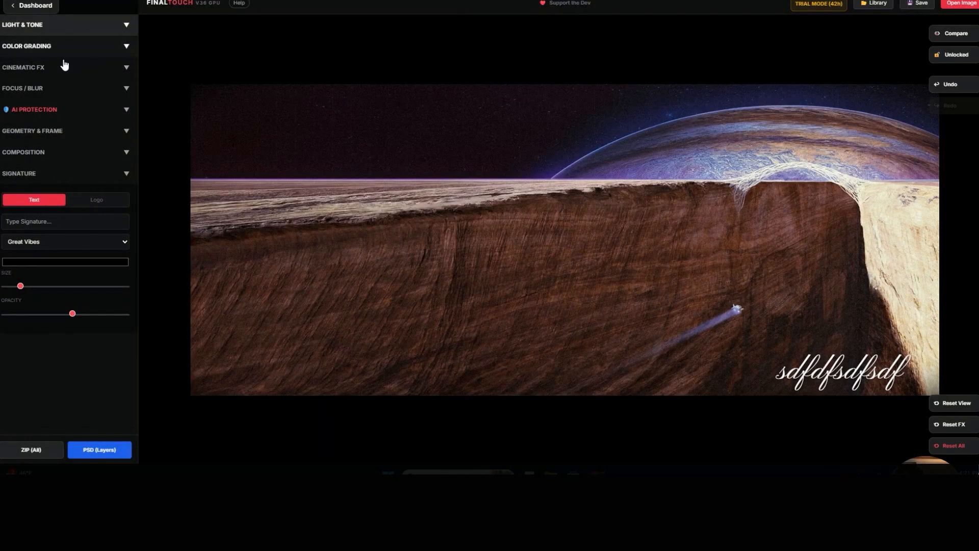
- Review the AI Protection settings of the artwork in Final Touch and return to the dashboard
click(65, 110)
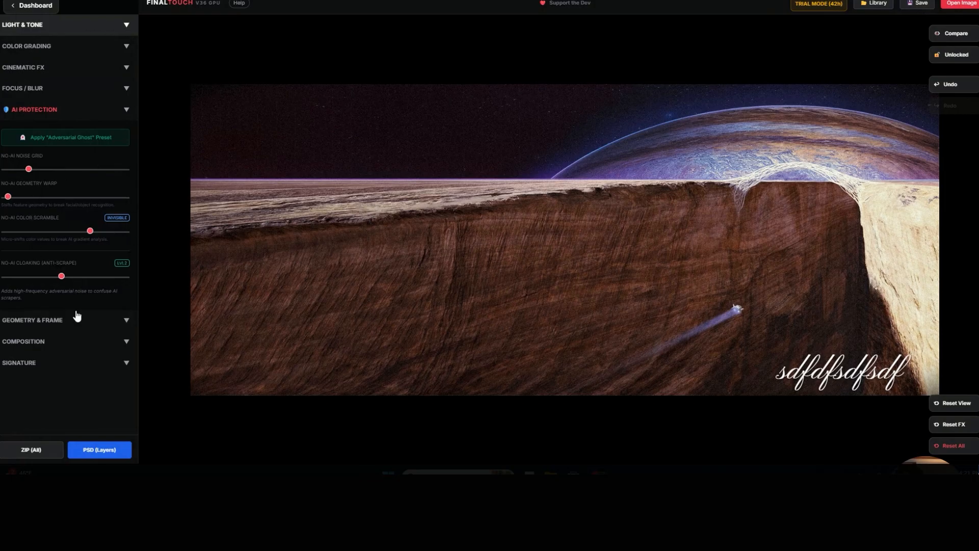
click(42, 110)
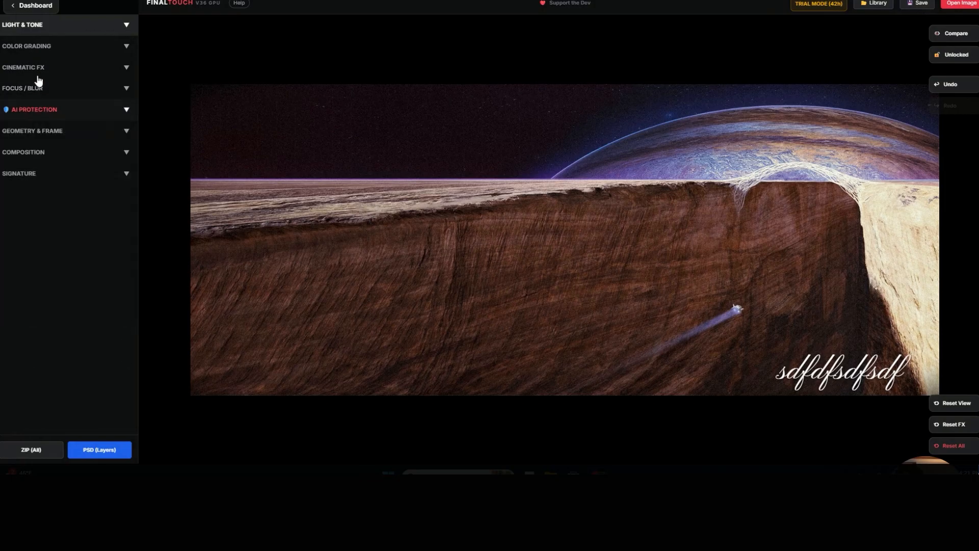
click(30, 6)
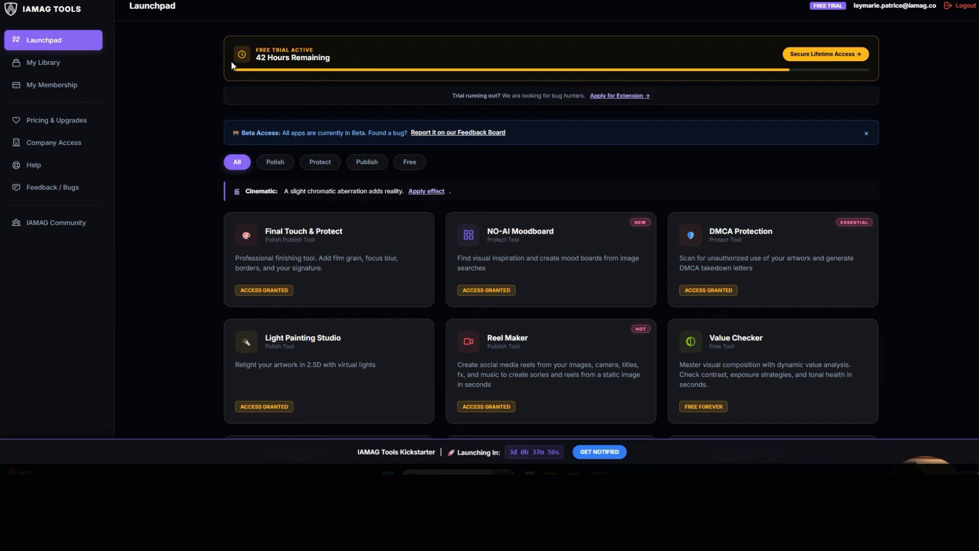
- Open the Crop Tool from the Publish category and load IMG 5 from the wetransfer folder in Downloads
click(373, 164)
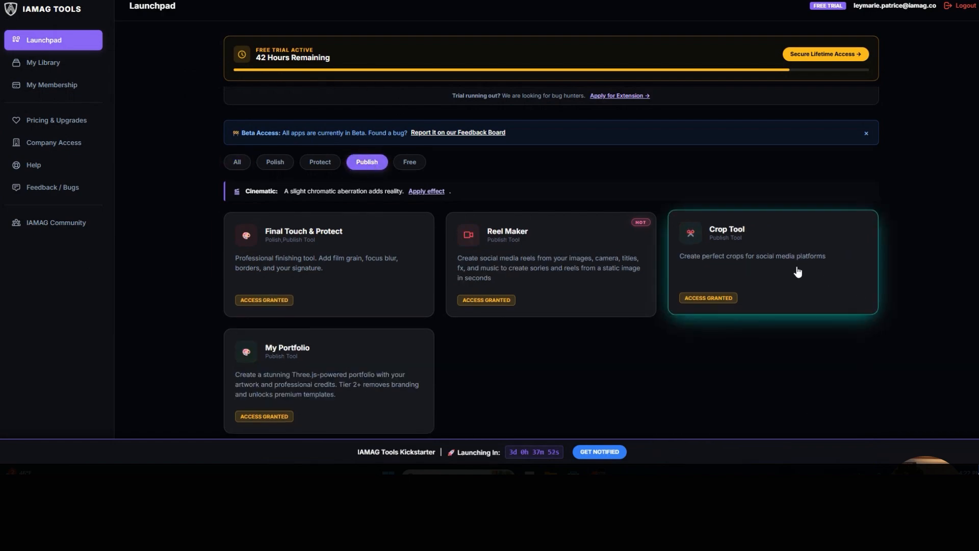
click(759, 266)
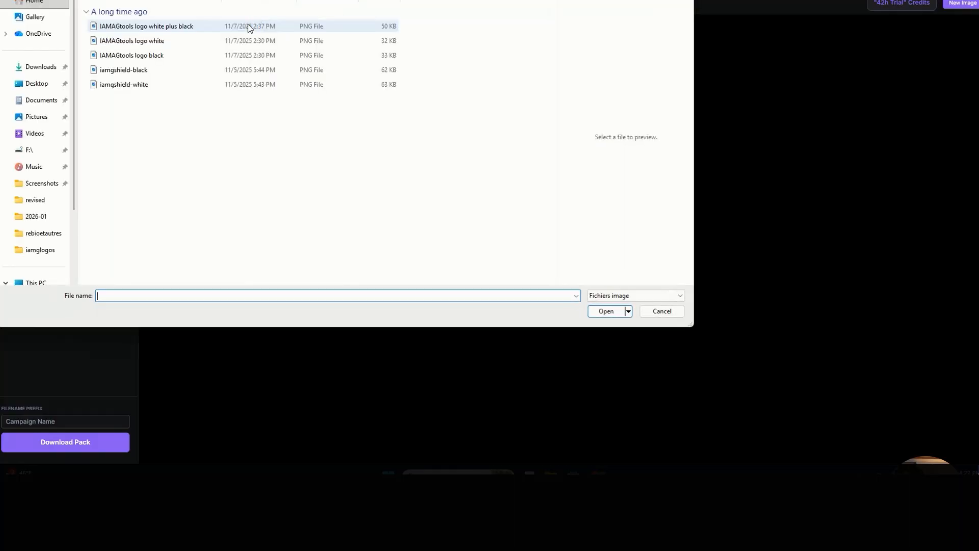
click(39, 72)
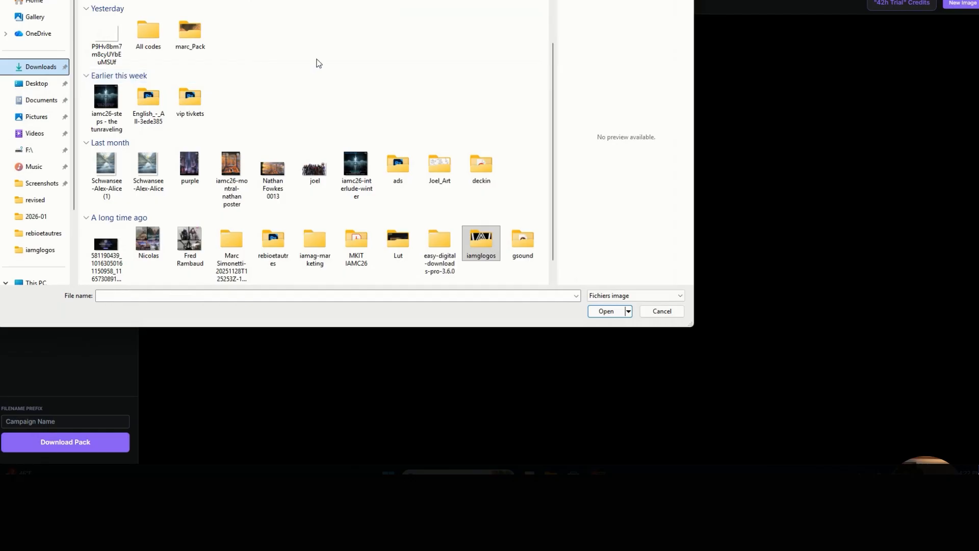
scroll(318, 62, down, 1)
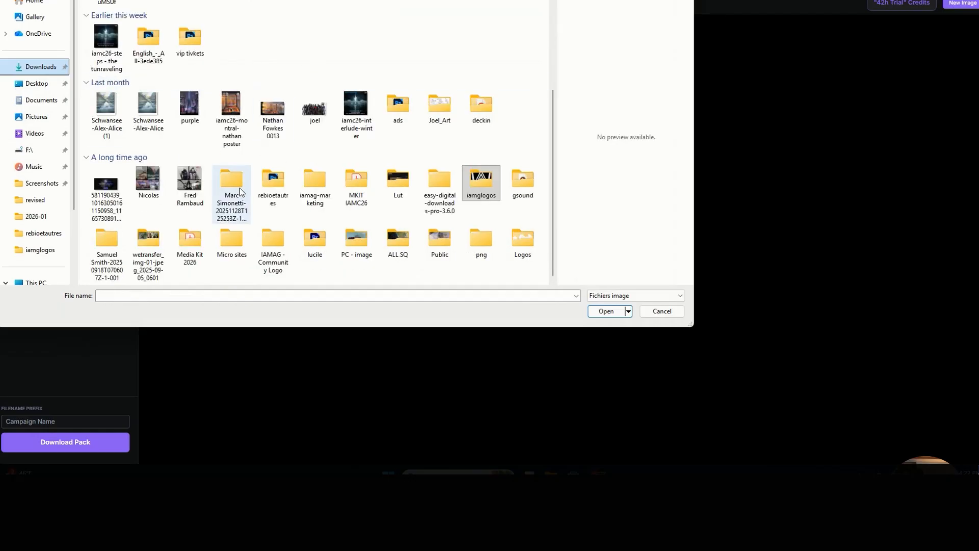
double_click(149, 241)
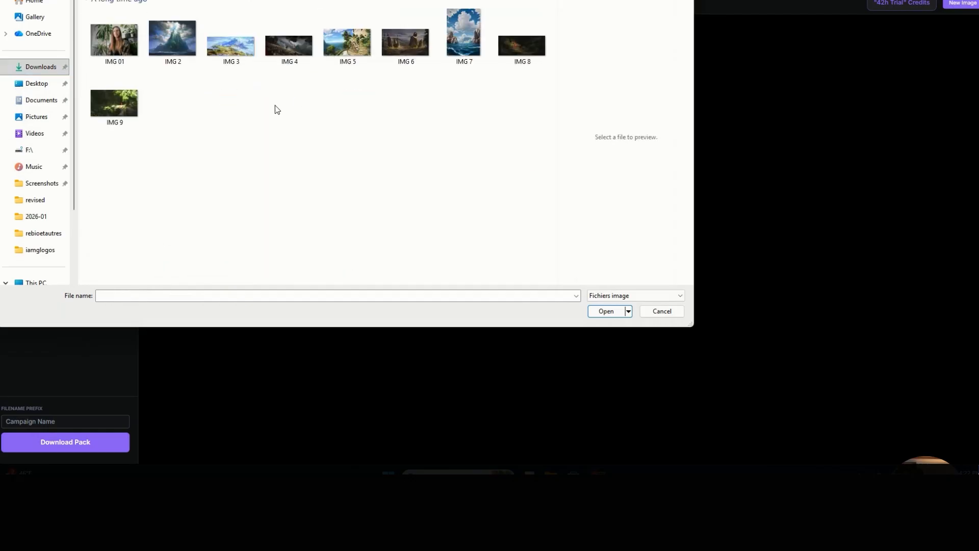
click(349, 51)
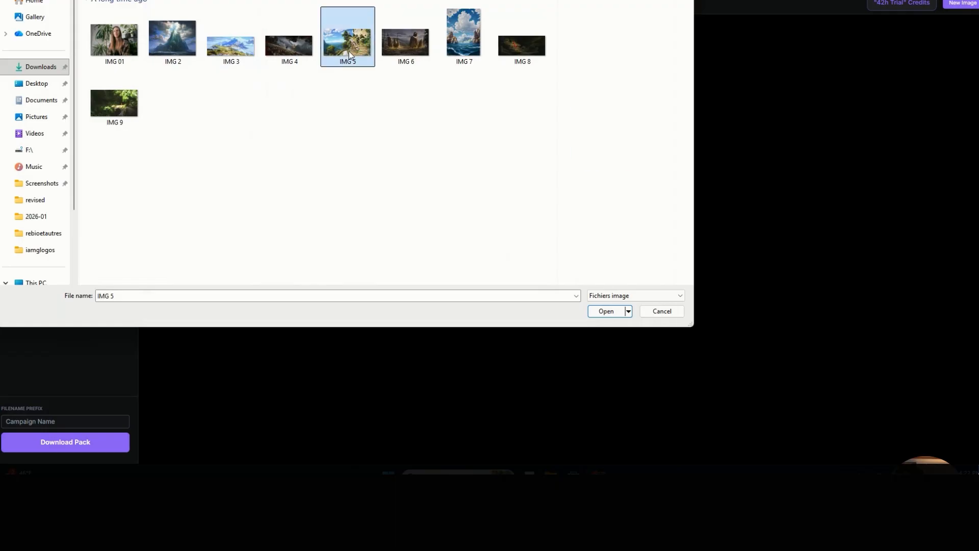
click(611, 313)
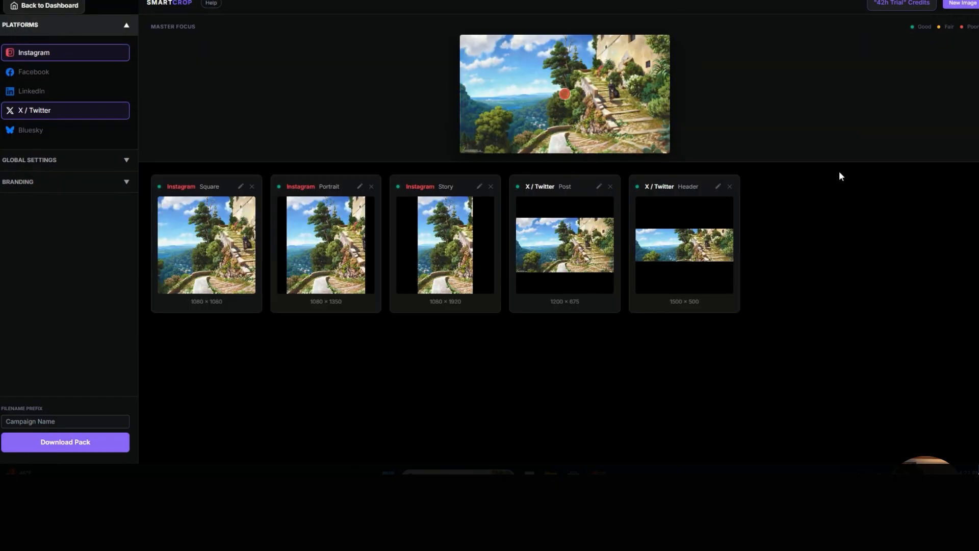
- Add Facebook, LinkedIn and Bluesky to the crop platforms and apply a thin white Smart Border to all crops
click(86, 72)
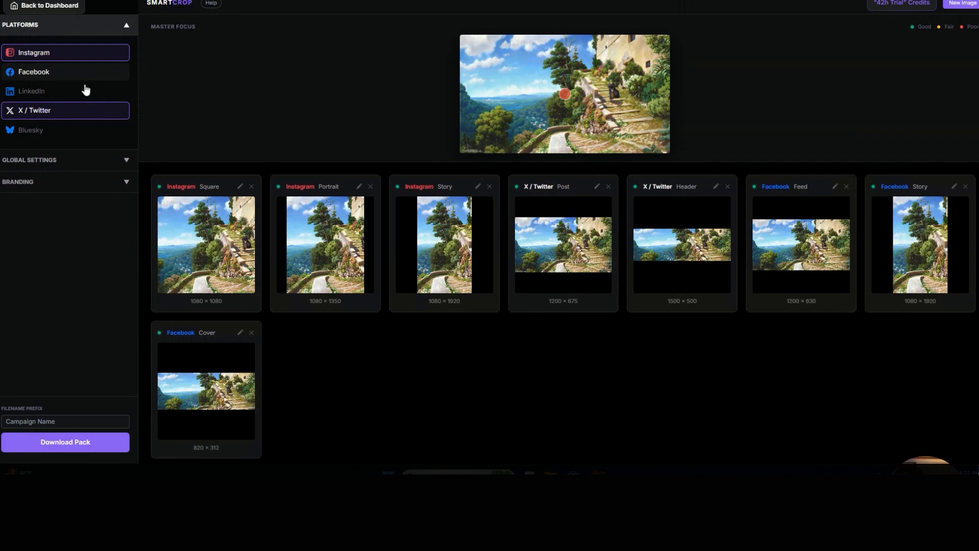
click(86, 91)
click(89, 132)
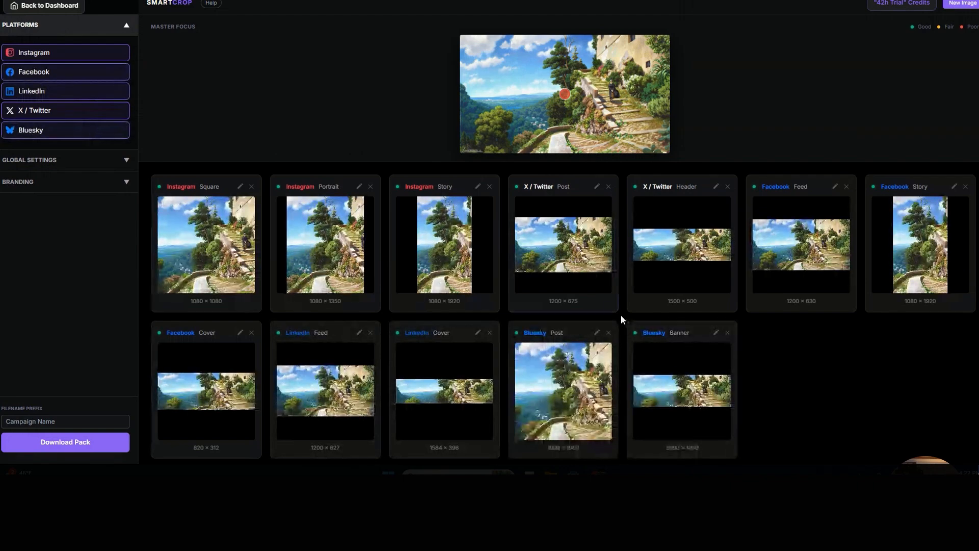
click(69, 169)
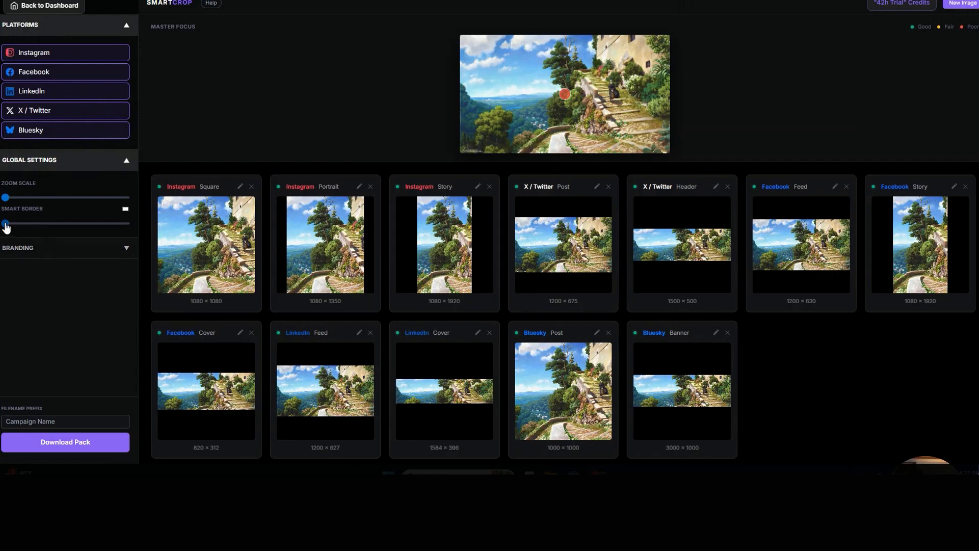
drag(7, 224, 11, 224)
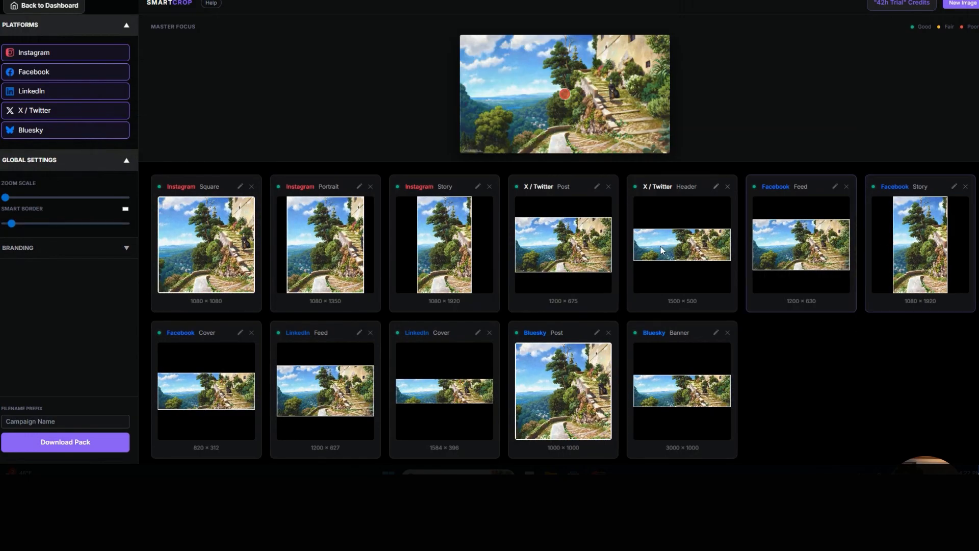
- Start a branding logo upload and browse to the iamglogos folder in Downloads
click(18, 249)
click(32, 278)
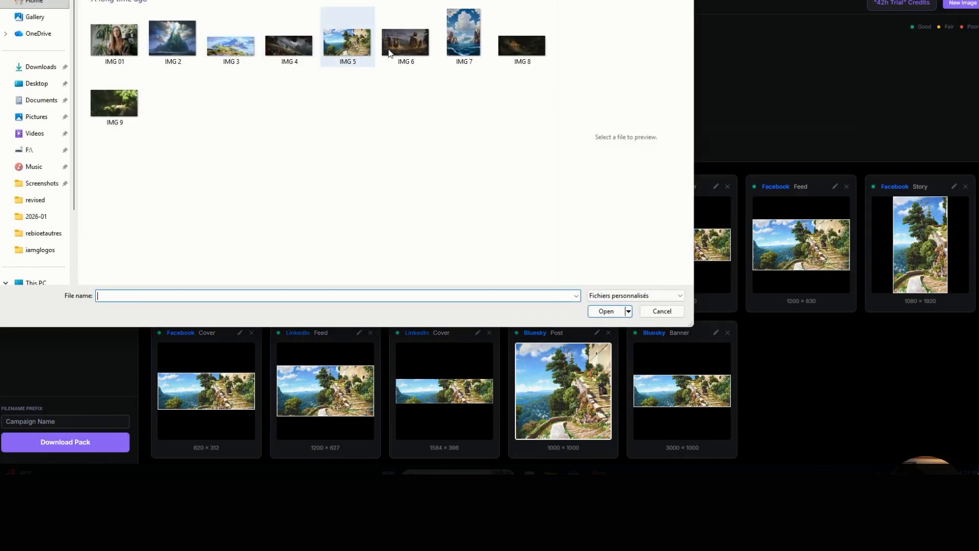
click(33, 67)
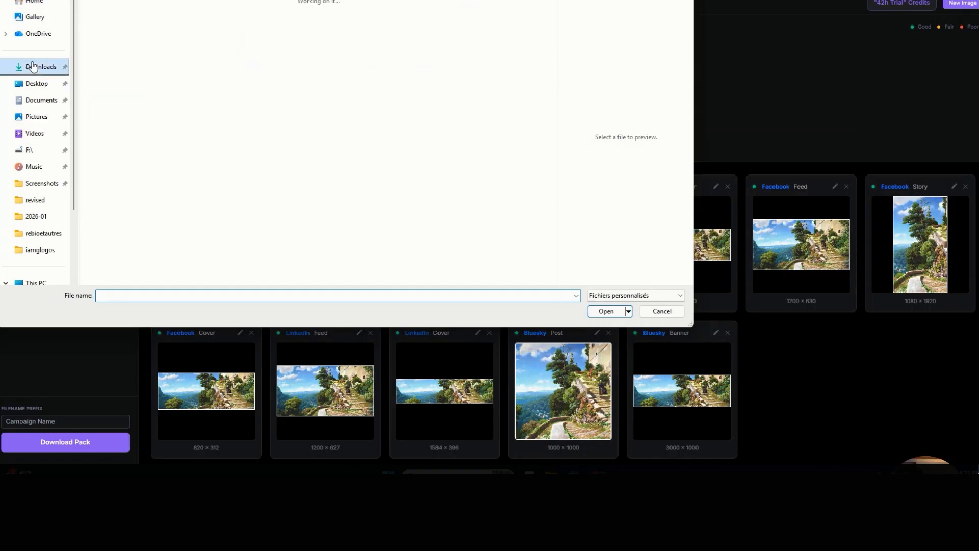
scroll(275, 110, up, 3)
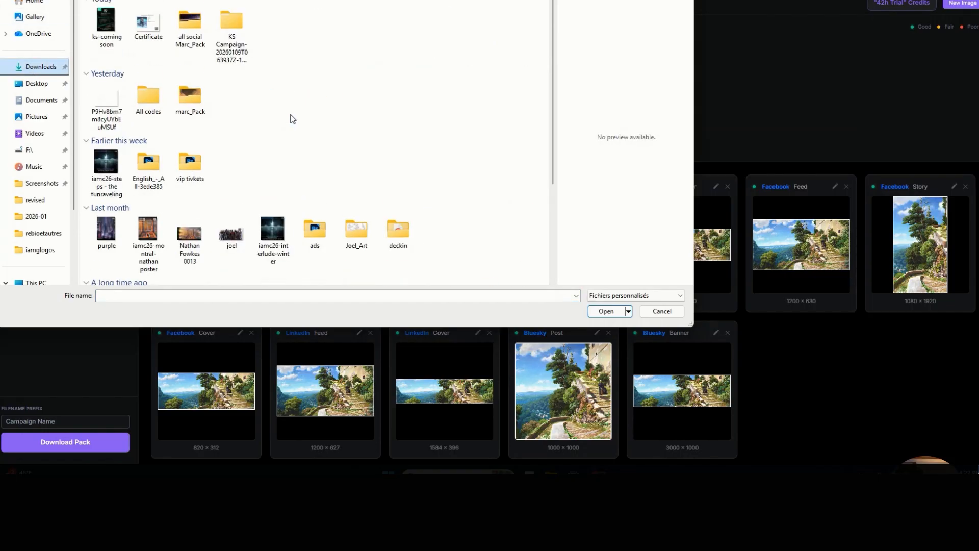
scroll(289, 109, down, 3)
scroll(294, 72, up, 3)
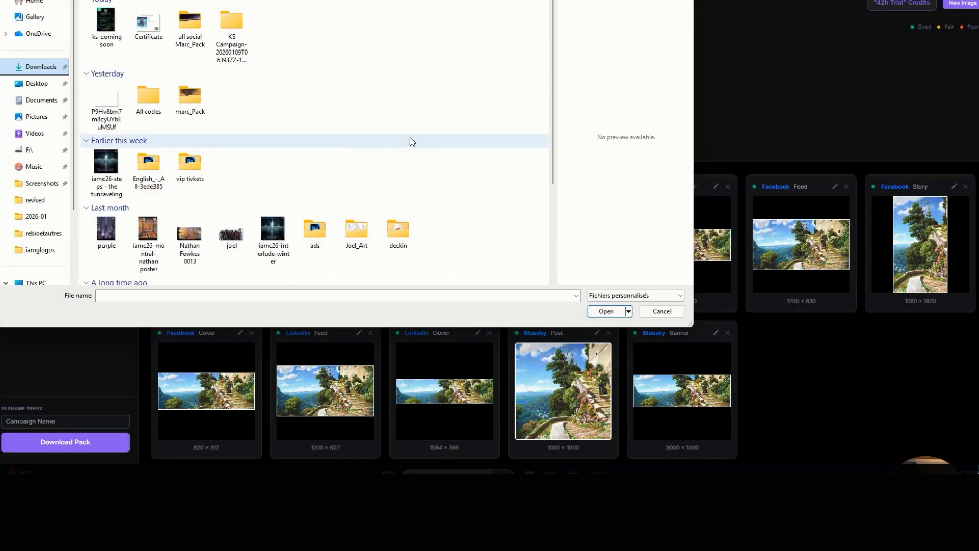
scroll(412, 134, down, 2)
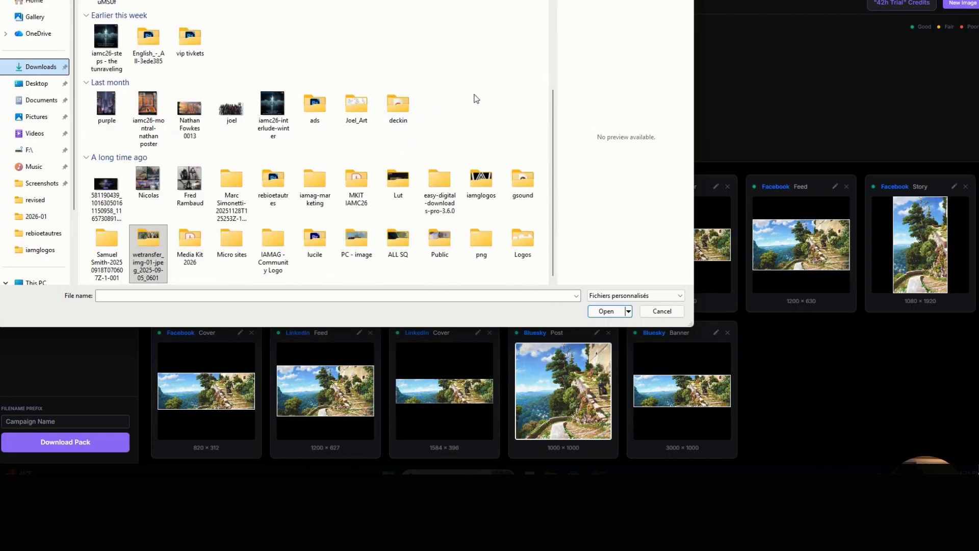
double_click(482, 179)
- Preview the available logo files and load iamgshield-white as the branding logo for the crops
click(189, 70)
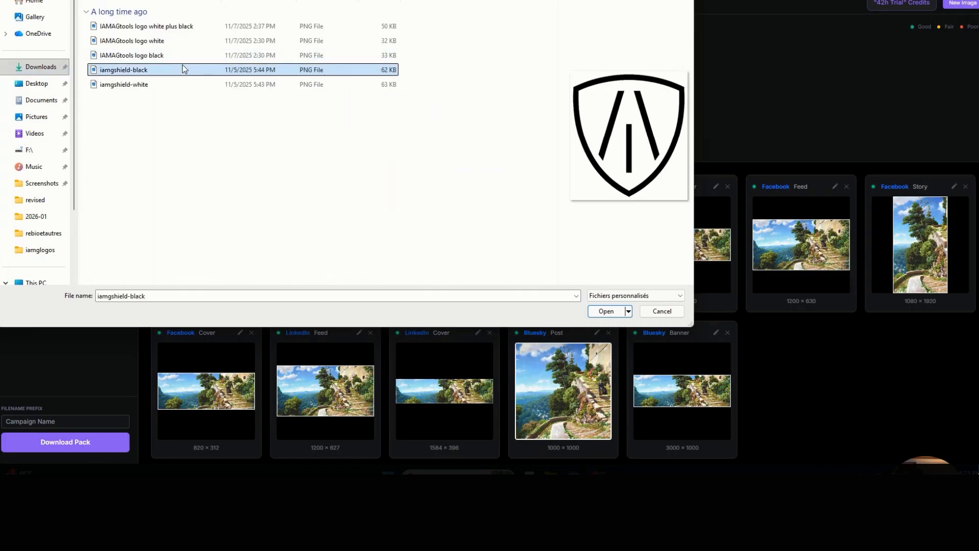
click(193, 39)
click(193, 30)
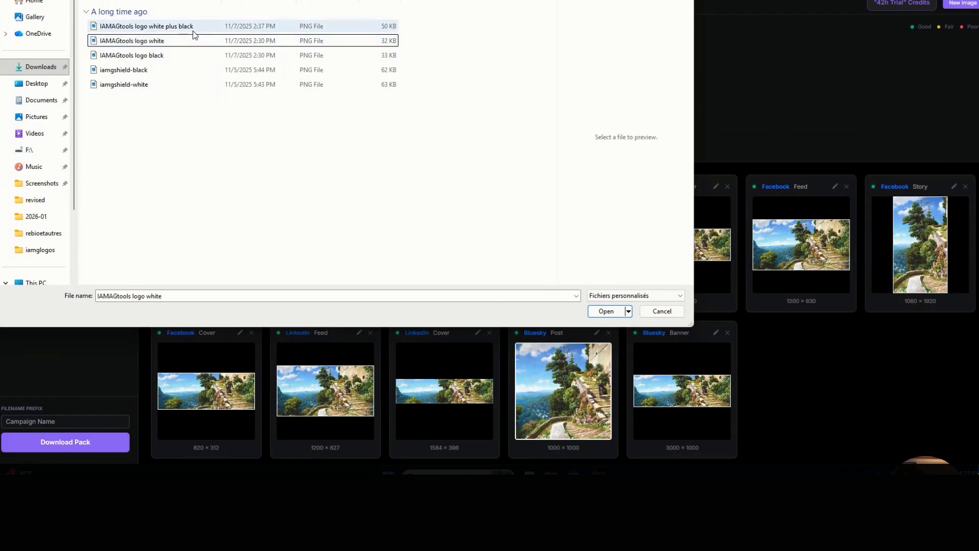
click(194, 43)
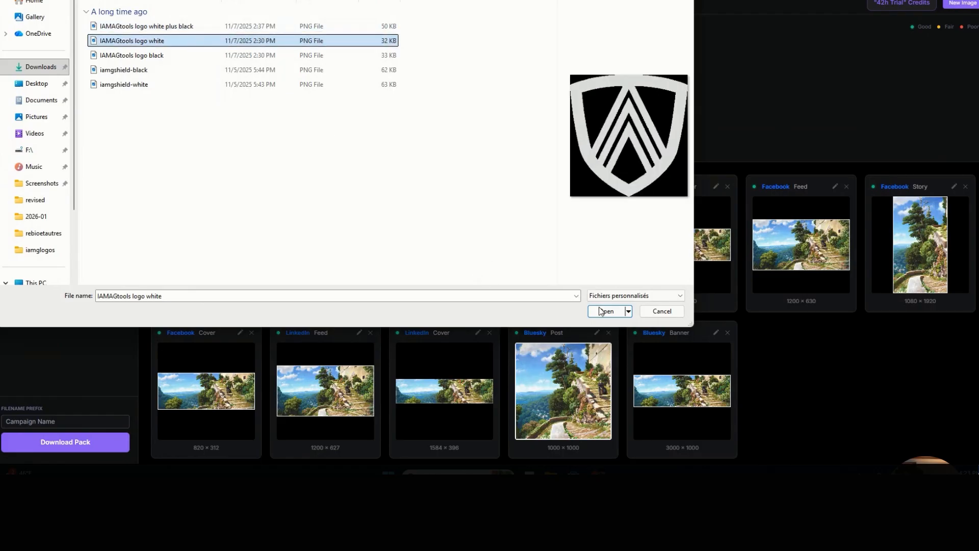
click(208, 58)
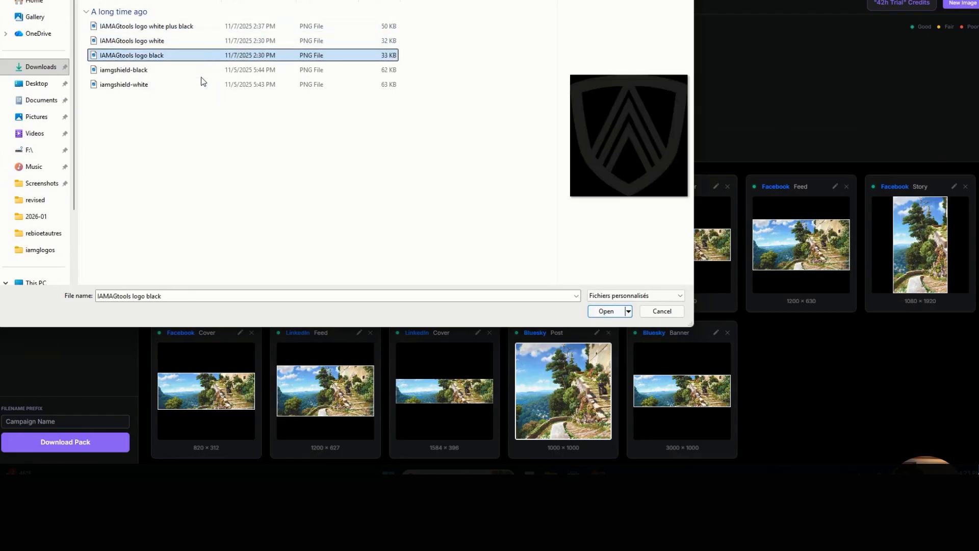
click(201, 71)
click(219, 84)
click(608, 312)
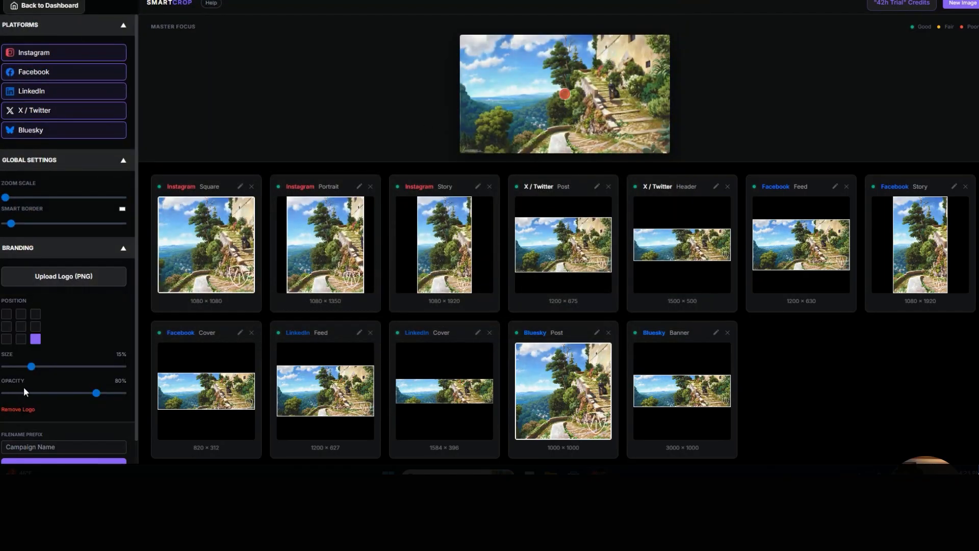
- Place the logo in the crops' upper-right corner at 6% size and move the master focus onto the figure on the stairs
drag(32, 368, 29, 367)
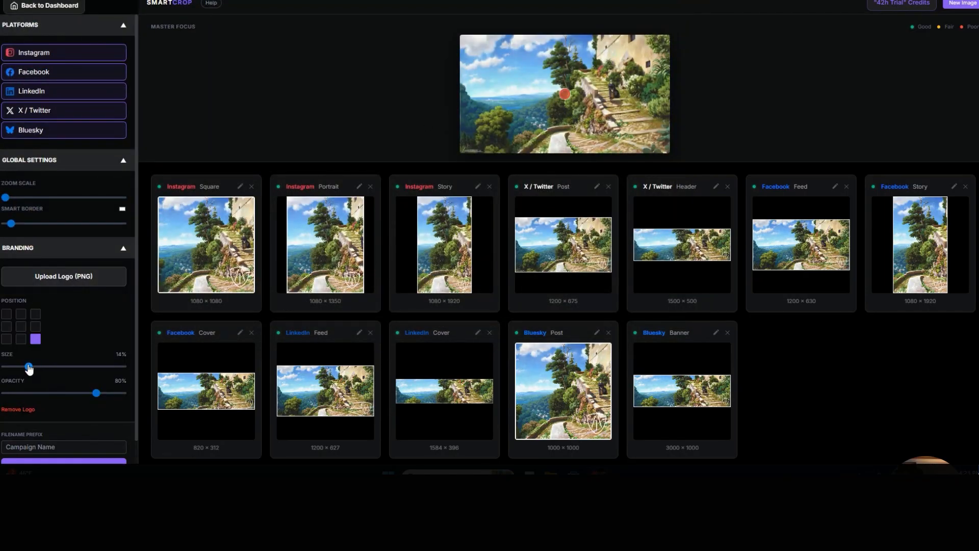
click(35, 314)
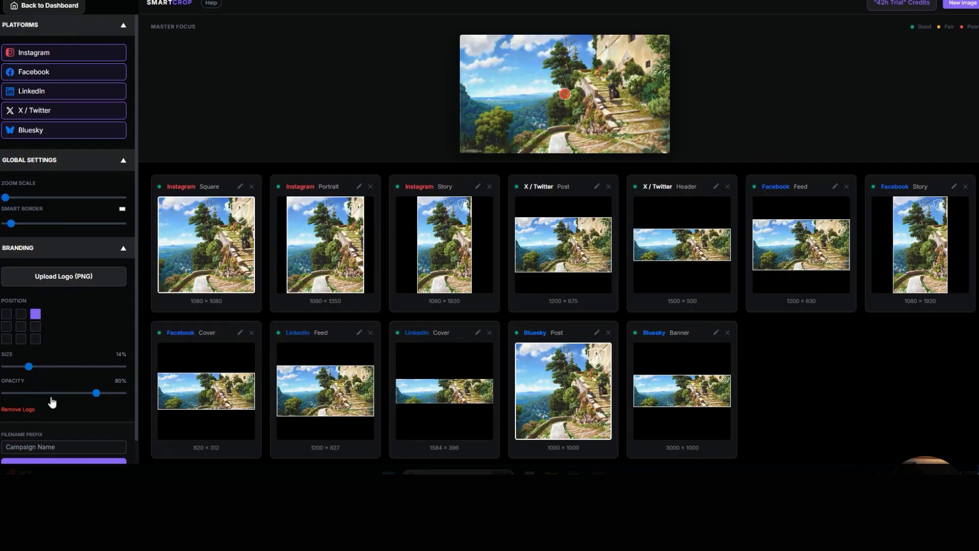
drag(29, 369, 9, 372)
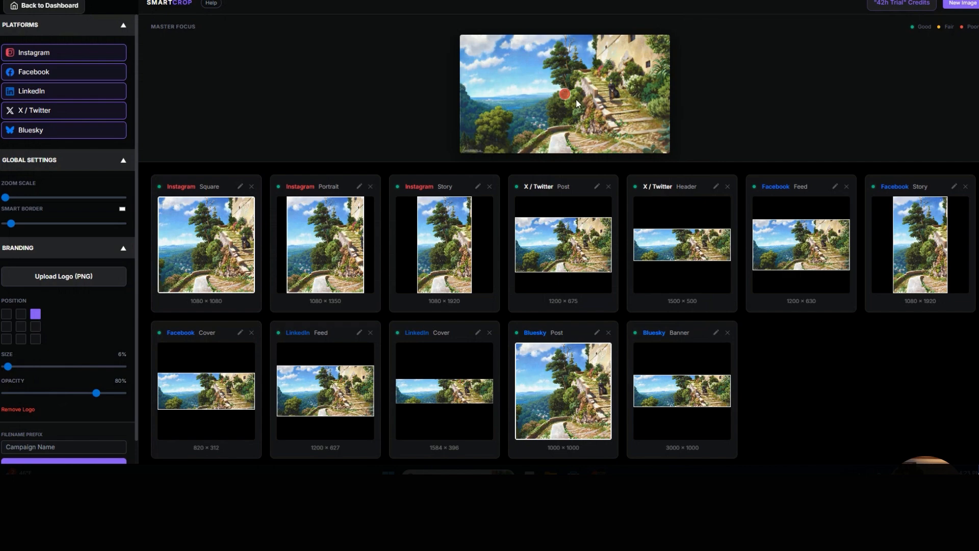
drag(565, 95, 608, 96)
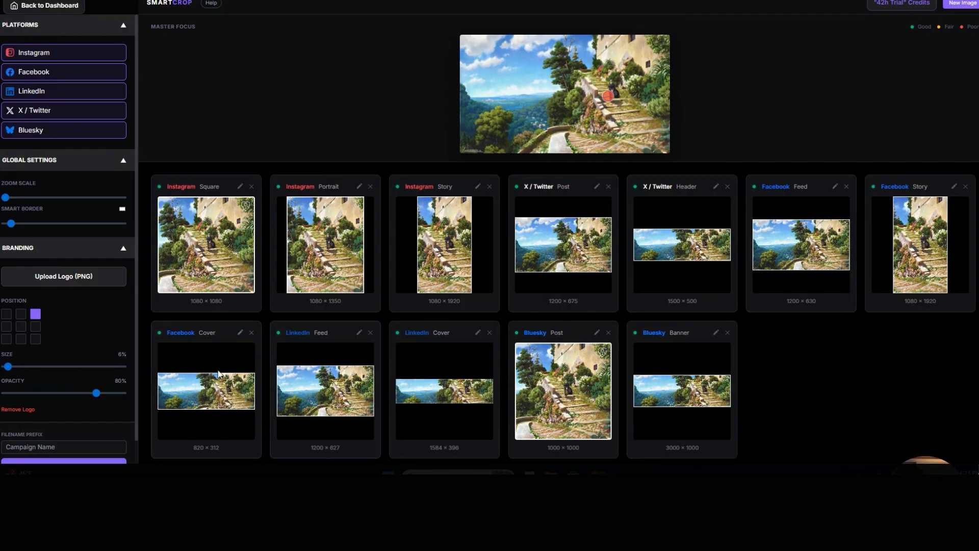
- Try shifting the picture down and zooming in slightly in the Facebook Cover crop, then close the adjustment without saving
click(240, 332)
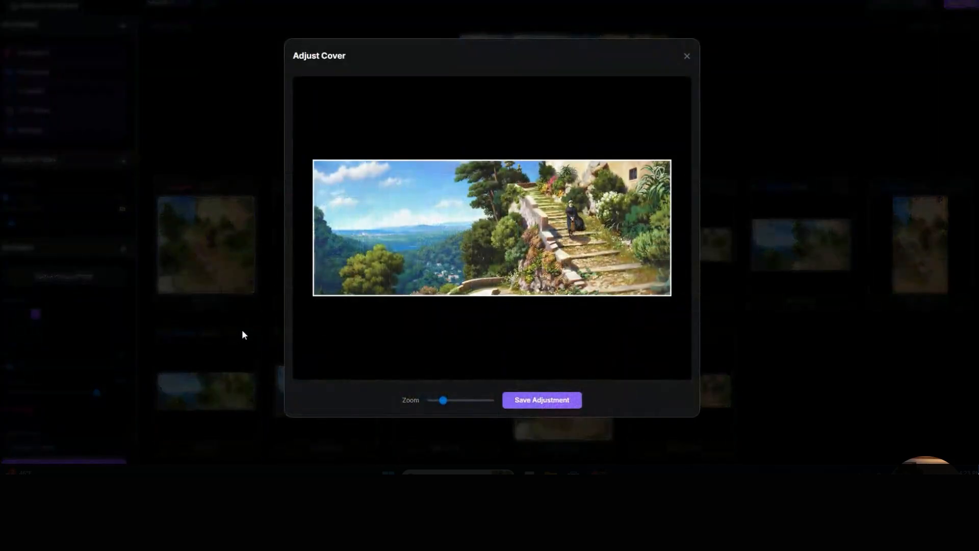
drag(520, 203, 510, 231)
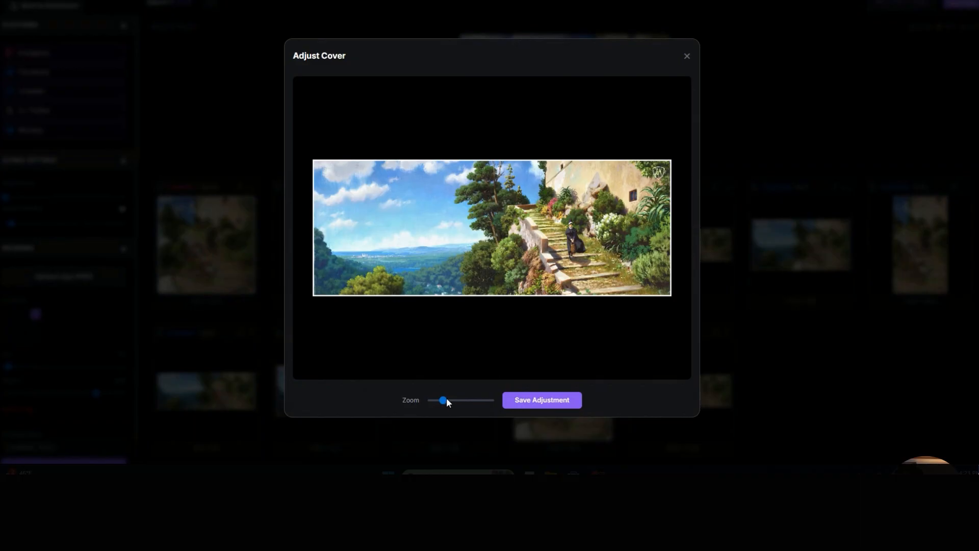
drag(447, 402, 445, 394)
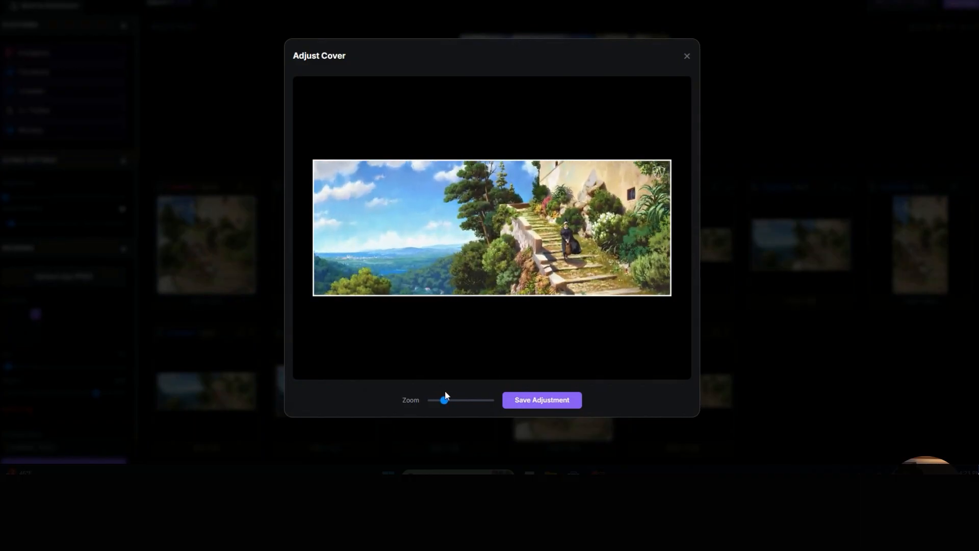
click(687, 57)
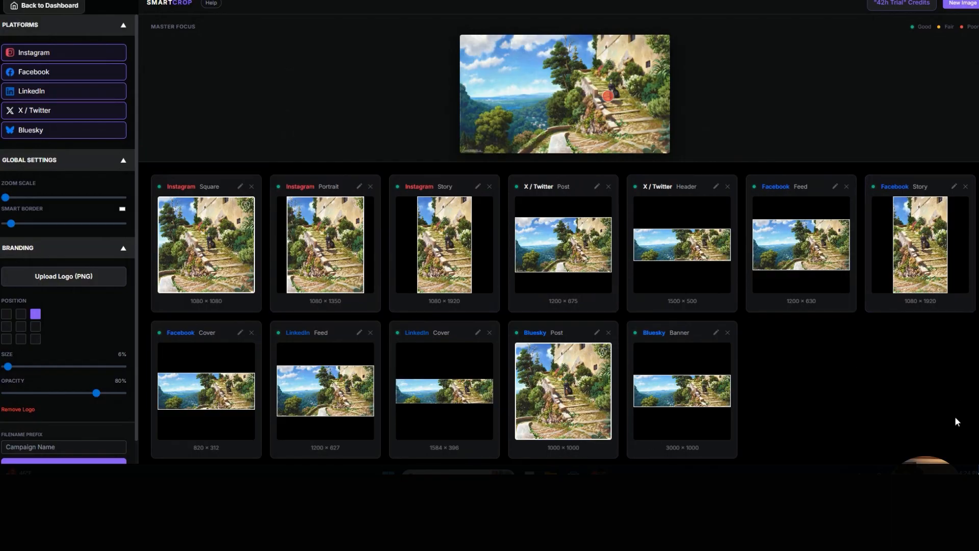
- Discard the current crops to start a new image and browse to the 2026-01 folder in Screenshots
click(961, 3)
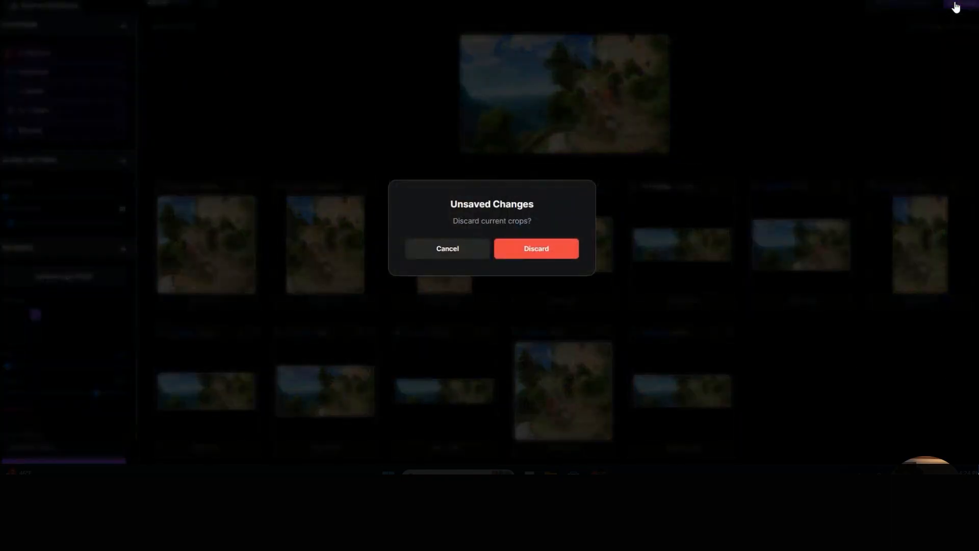
click(537, 252)
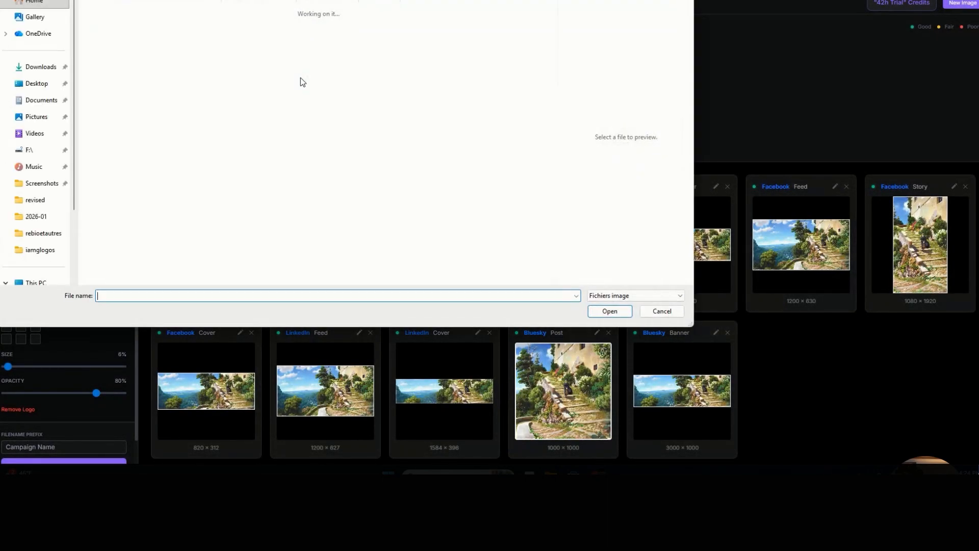
click(50, 69)
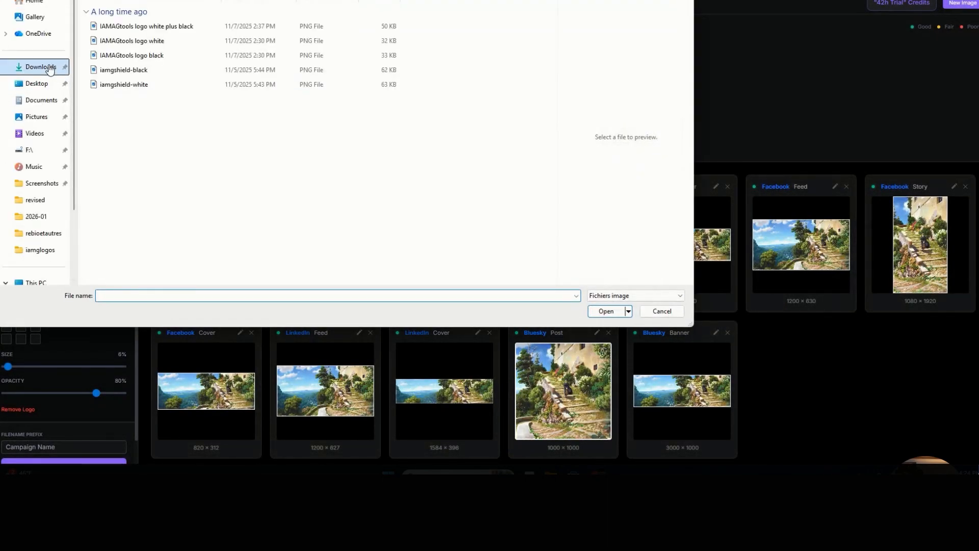
scroll(49, 95, down, 1)
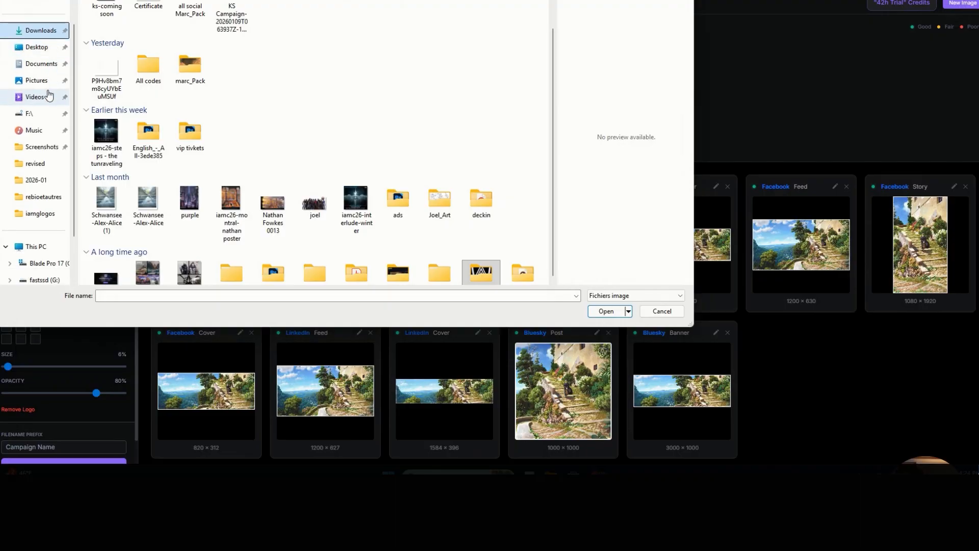
click(56, 147)
click(105, 14)
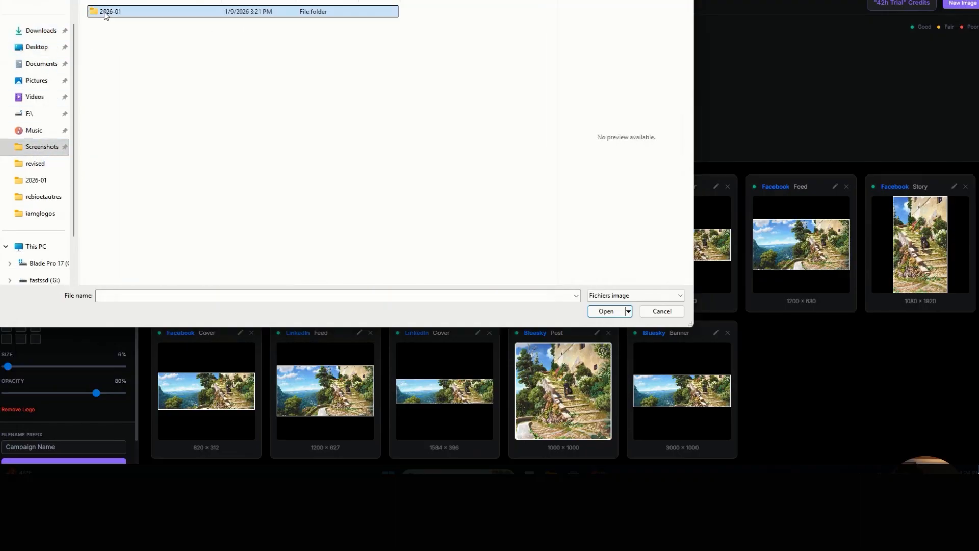
double_click(106, 14)
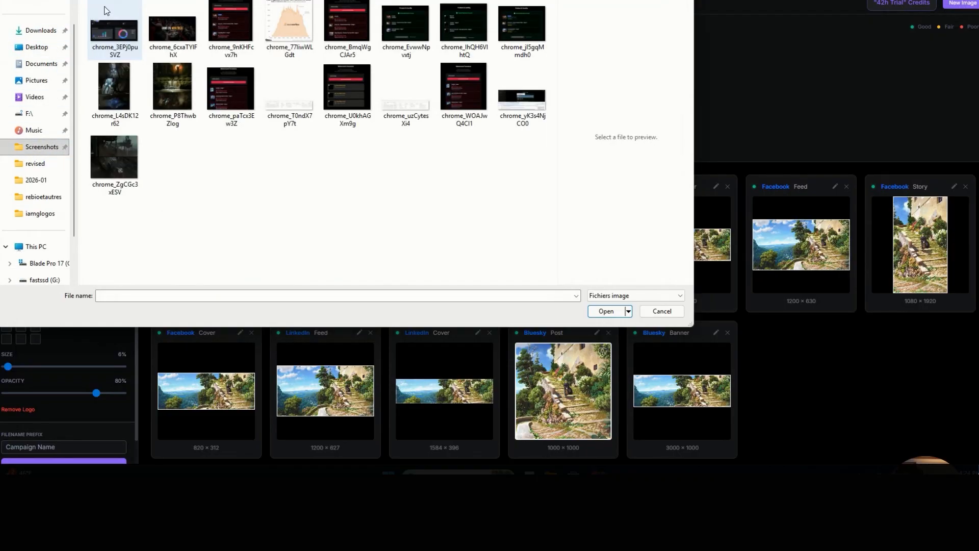
- Compare the dark artwork screenshots and load chrome_P8ThwbZlog as the new image to crop
click(116, 102)
click(115, 174)
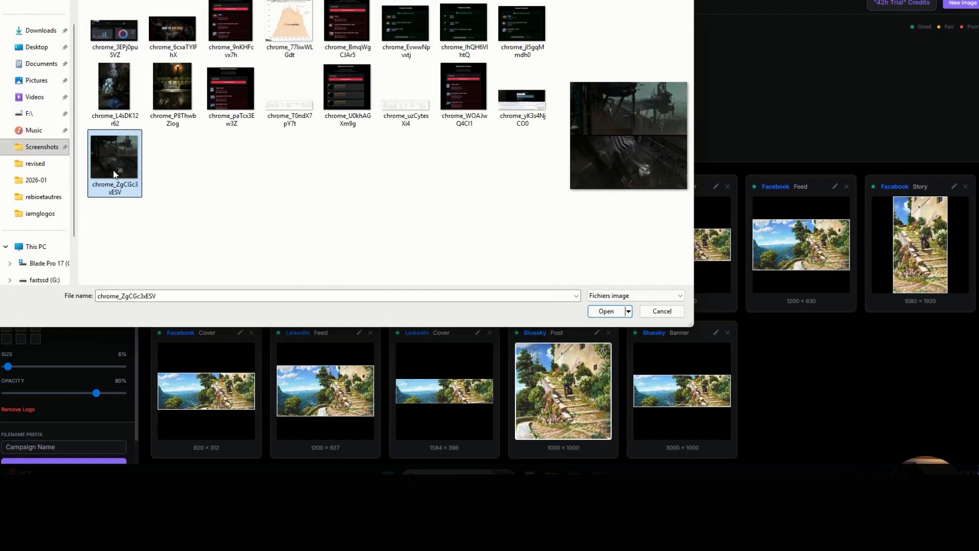
click(118, 109)
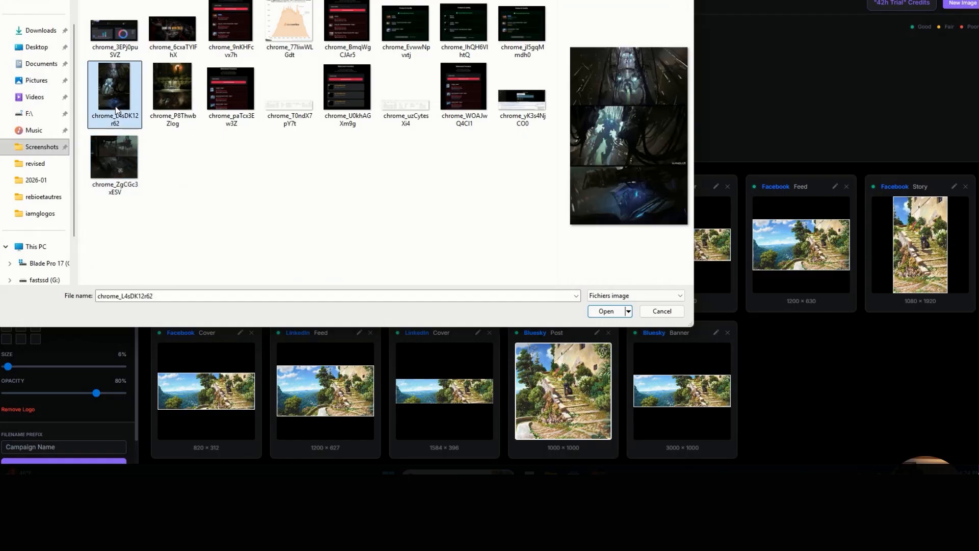
click(168, 72)
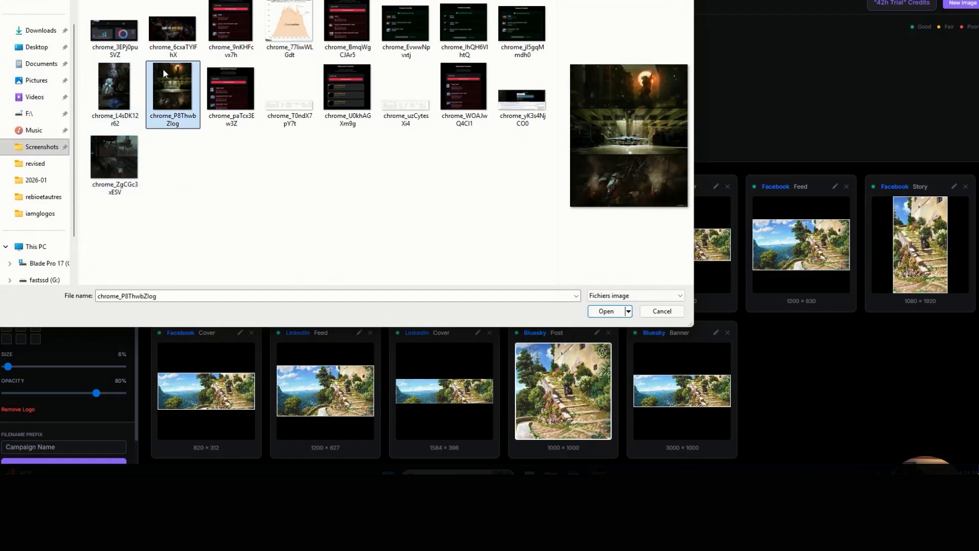
click(607, 312)
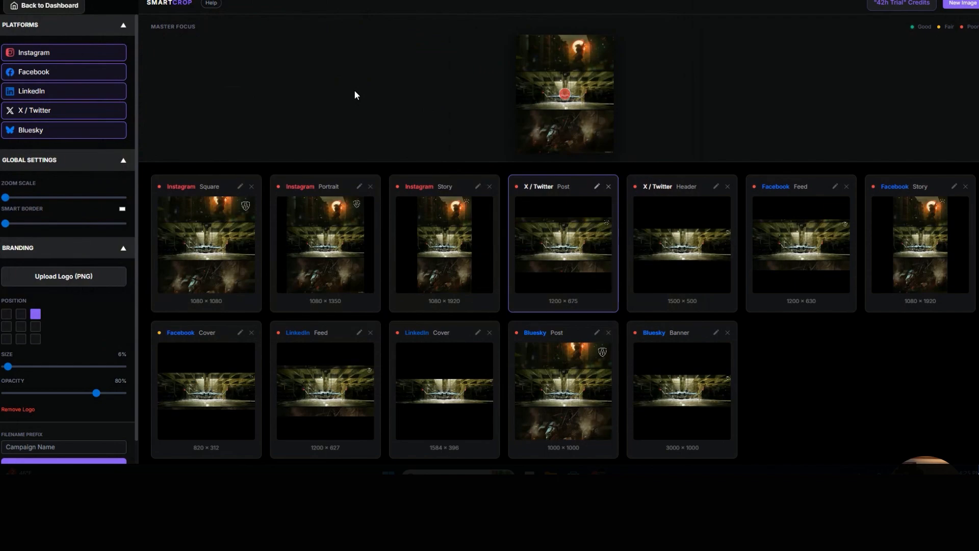